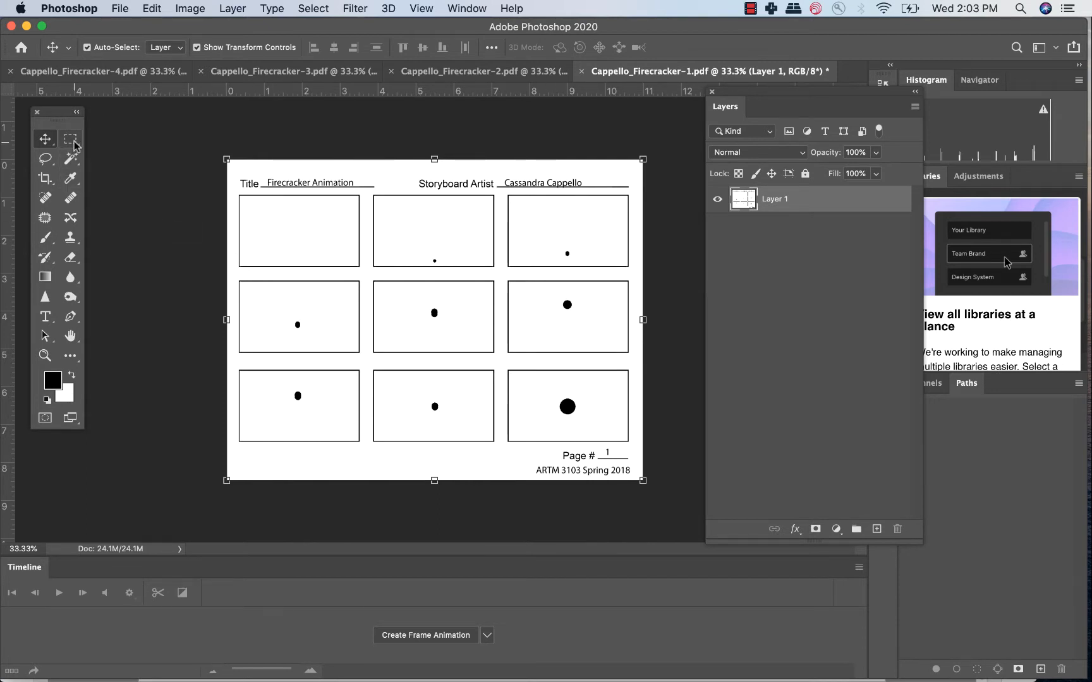
Create a new document from the HDTV 1080p preset, 1920 x 1080 px at 72 ppi.
{"action": "left_click", "coordinate": [120, 9]}
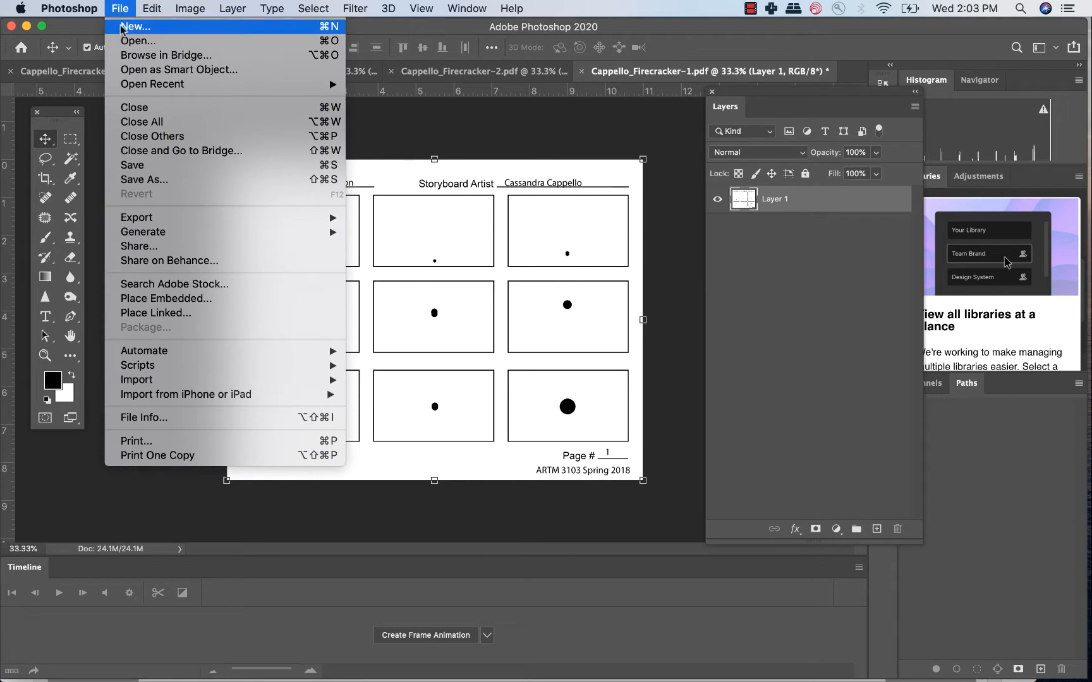
{"action": "left_click", "coordinate": [123, 26]}
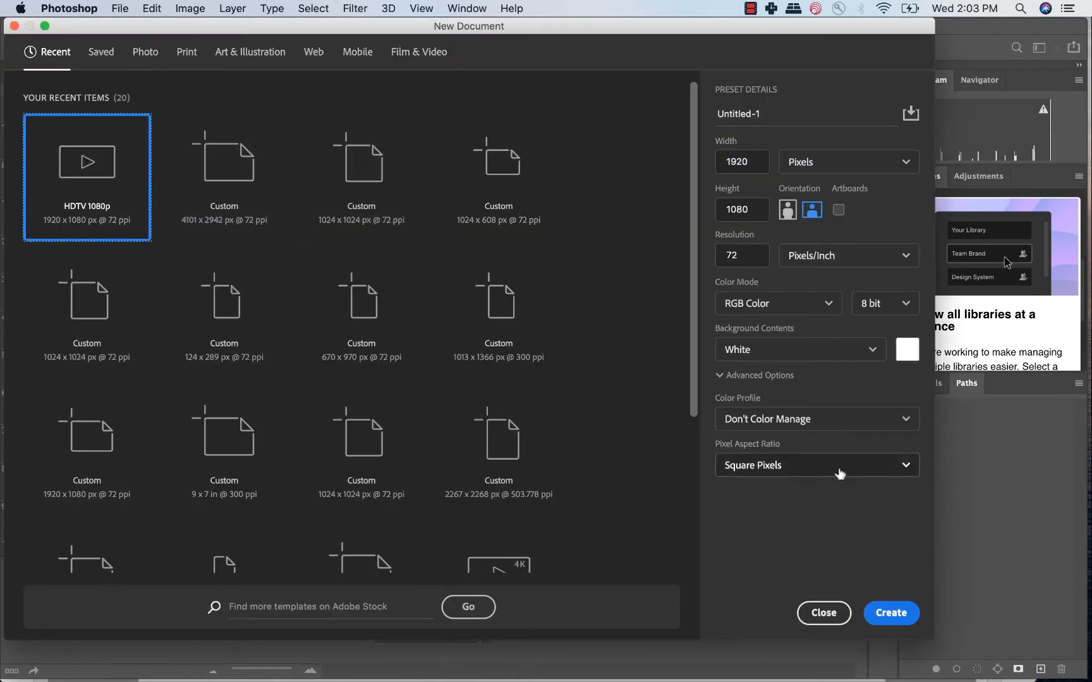
{"action": "left_click", "coordinate": [892, 611]}
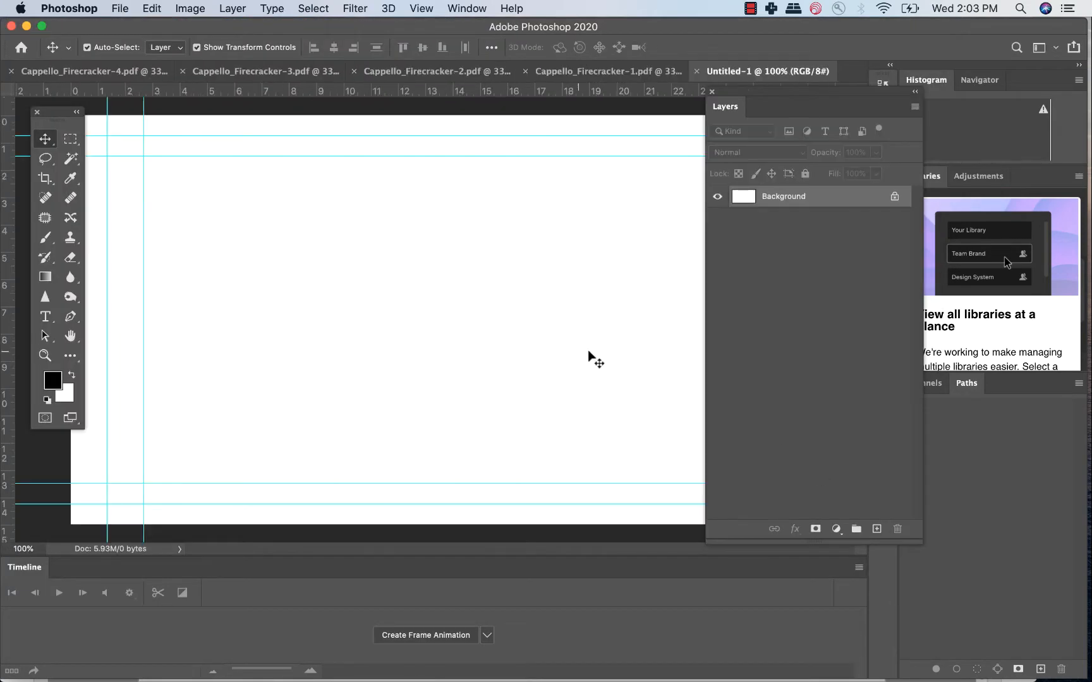
{"action": "scroll", "coordinate": [582, 359], "scroll_direction": "down", "scroll_amount": 3}
{"action": "scroll", "coordinate": [579, 354], "scroll_direction": "down", "scroll_amount": 2}
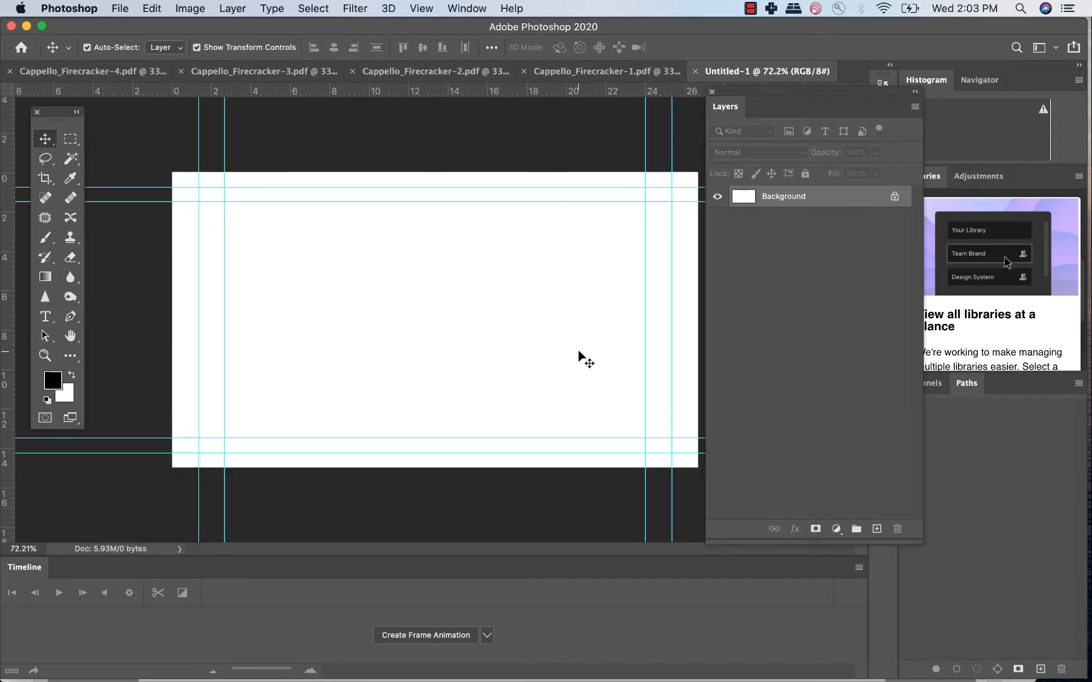
Marquee-select the first panel of storyboard page 1, copy it and paste it into the new document.
{"action": "left_click", "coordinate": [564, 72]}
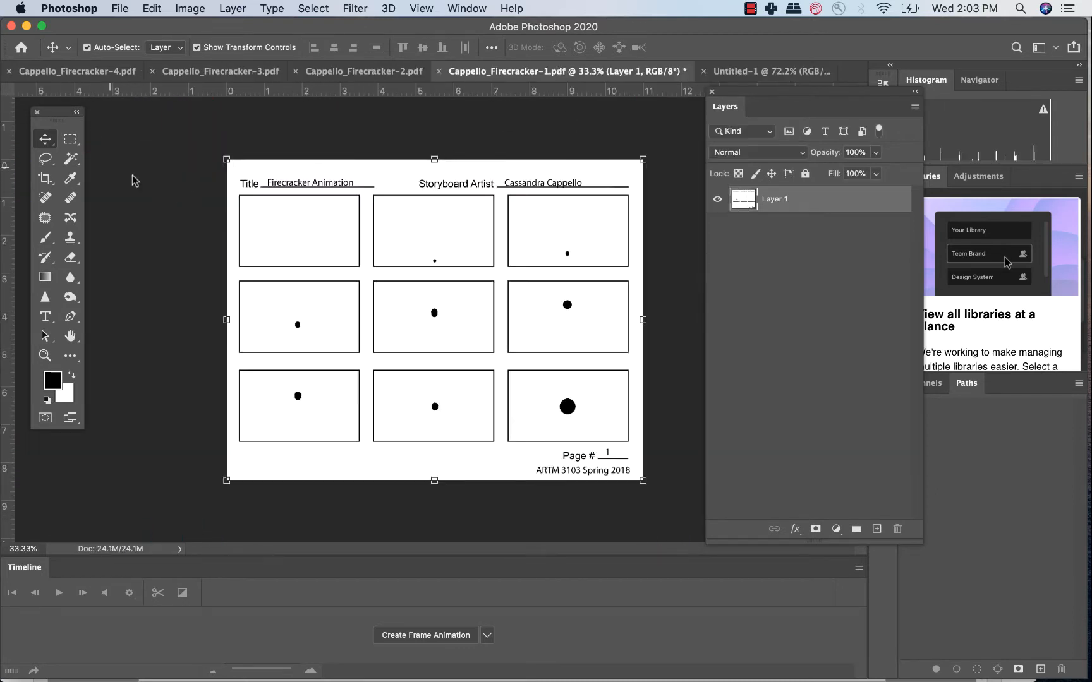
{"action": "left_click", "coordinate": [70, 139]}
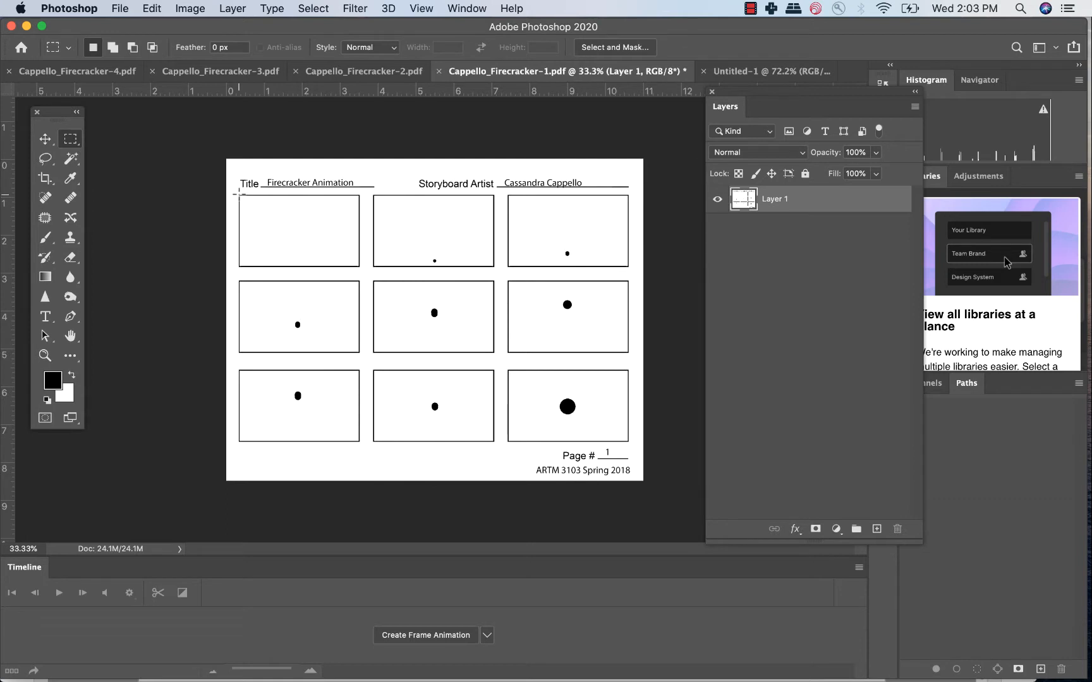
{"action": "left_click_drag", "start_coordinate": [239, 194], "coordinate": [358, 265]}
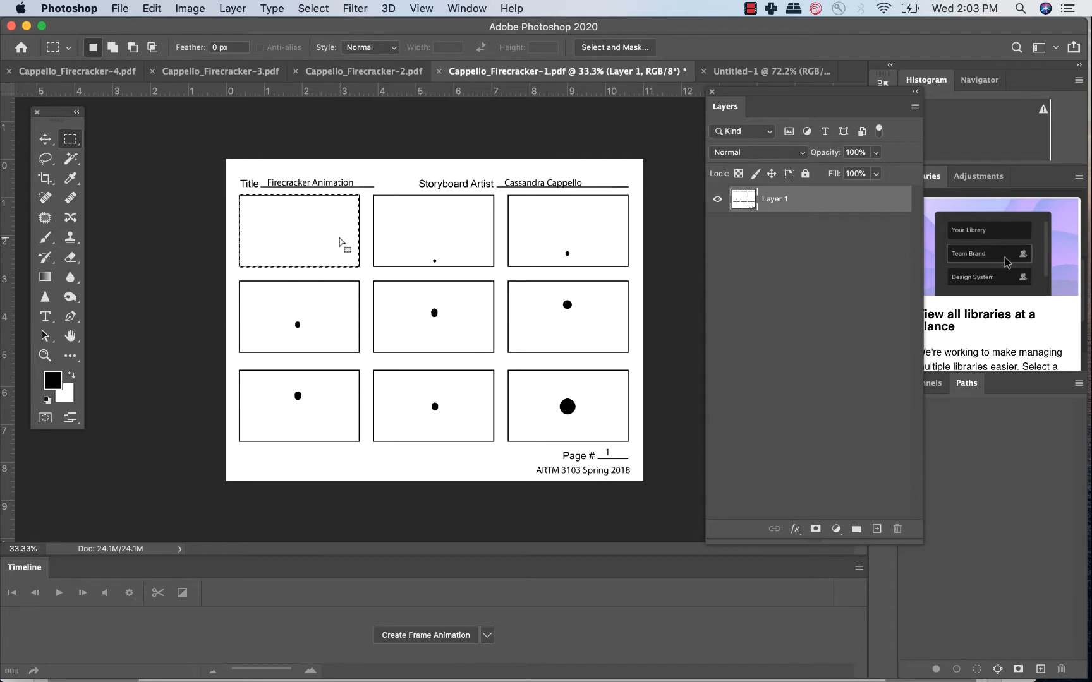
{"action": "left_click", "coordinate": [750, 71]}
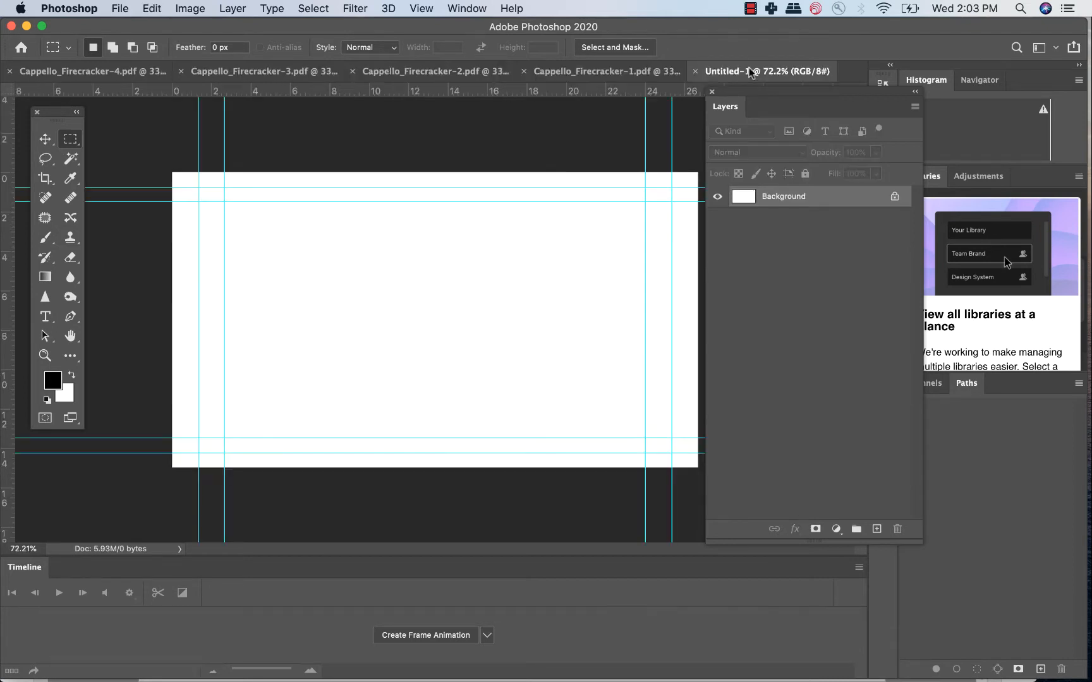
{"action": "key", "text": "super+v"}
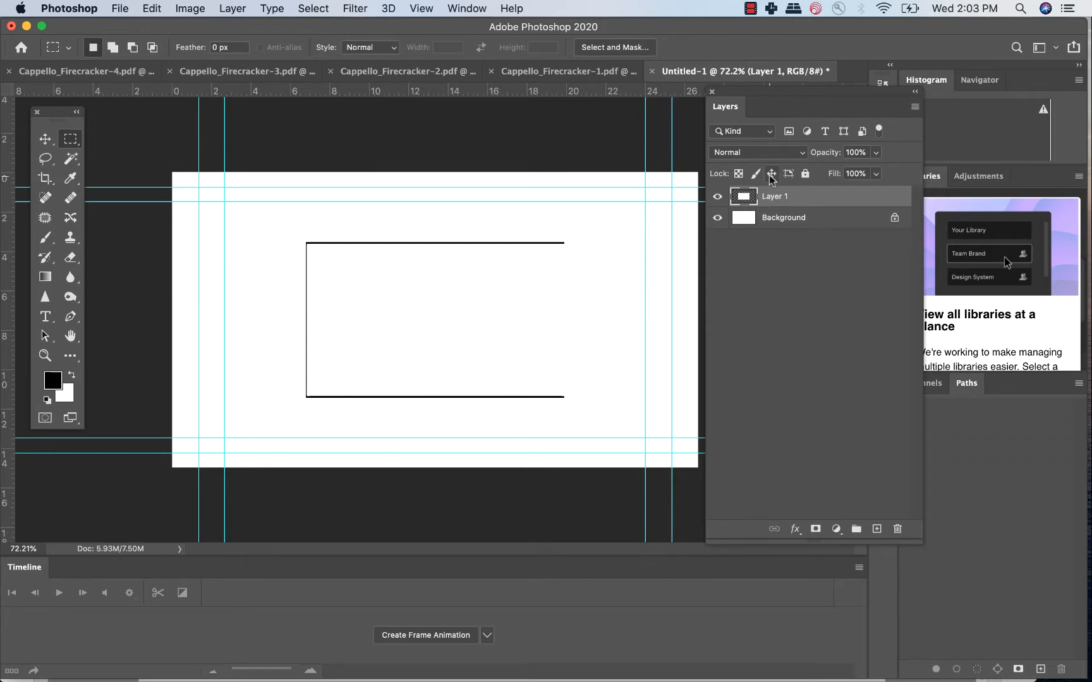
Shift the selection outline onto the second panel of page 1, copy it and paste it into the new document.
{"action": "left_click", "coordinate": [582, 73]}
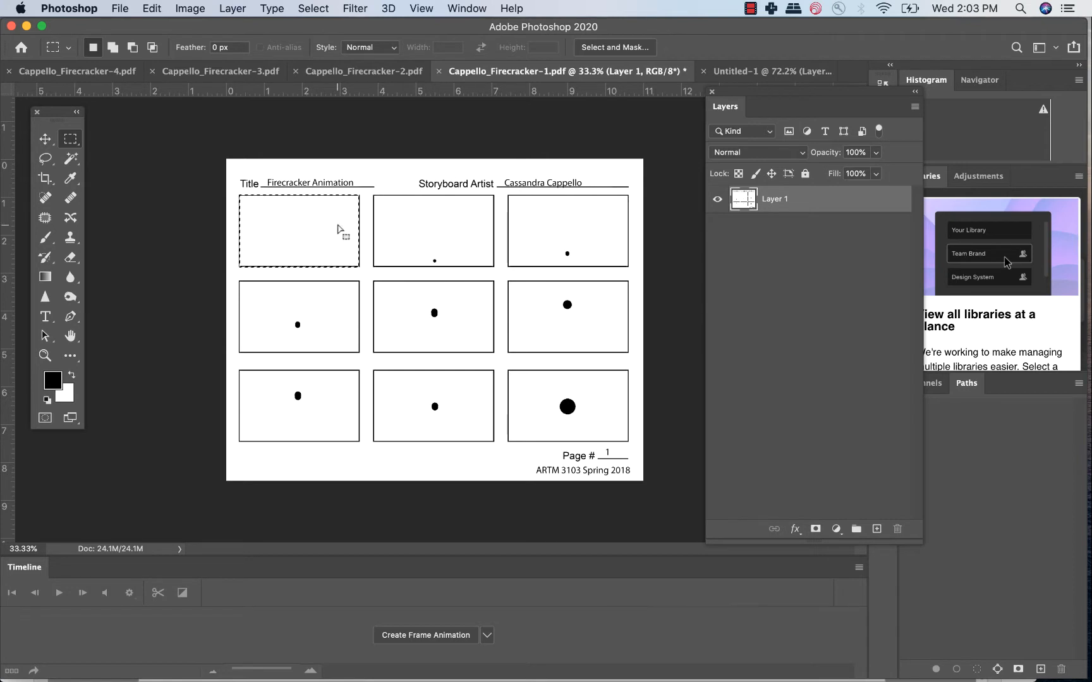
{"action": "left_click_drag", "start_coordinate": [332, 230], "coordinate": [463, 225]}
{"action": "key", "text": "cmd+c"}
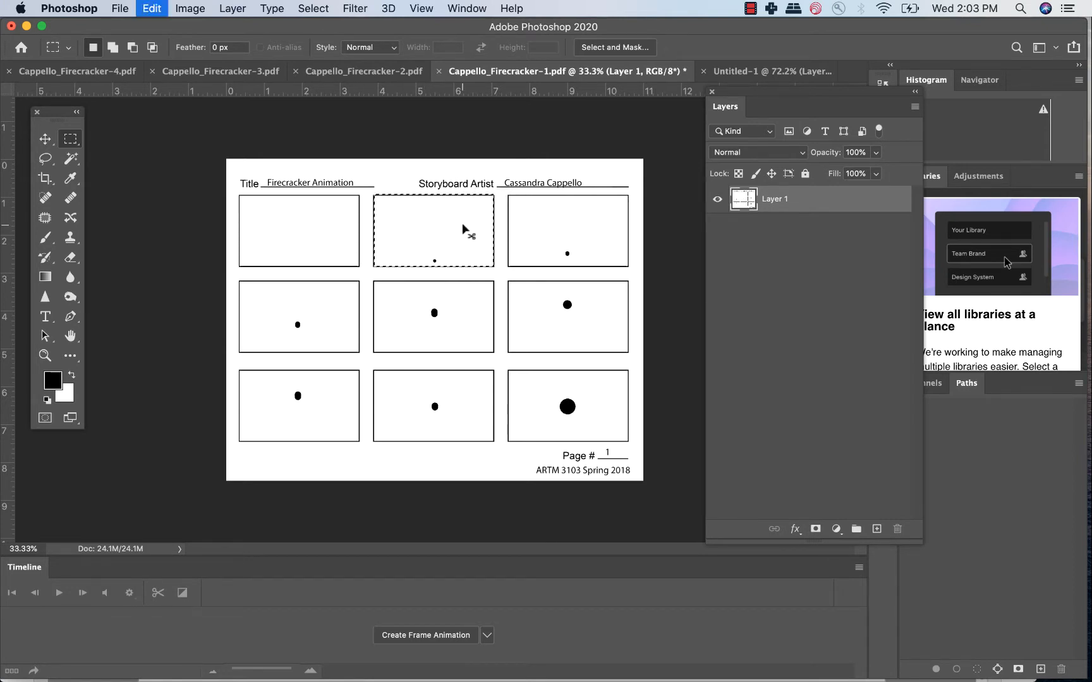
{"action": "left_click", "coordinate": [742, 71]}
{"action": "key", "text": "cmd+v"}
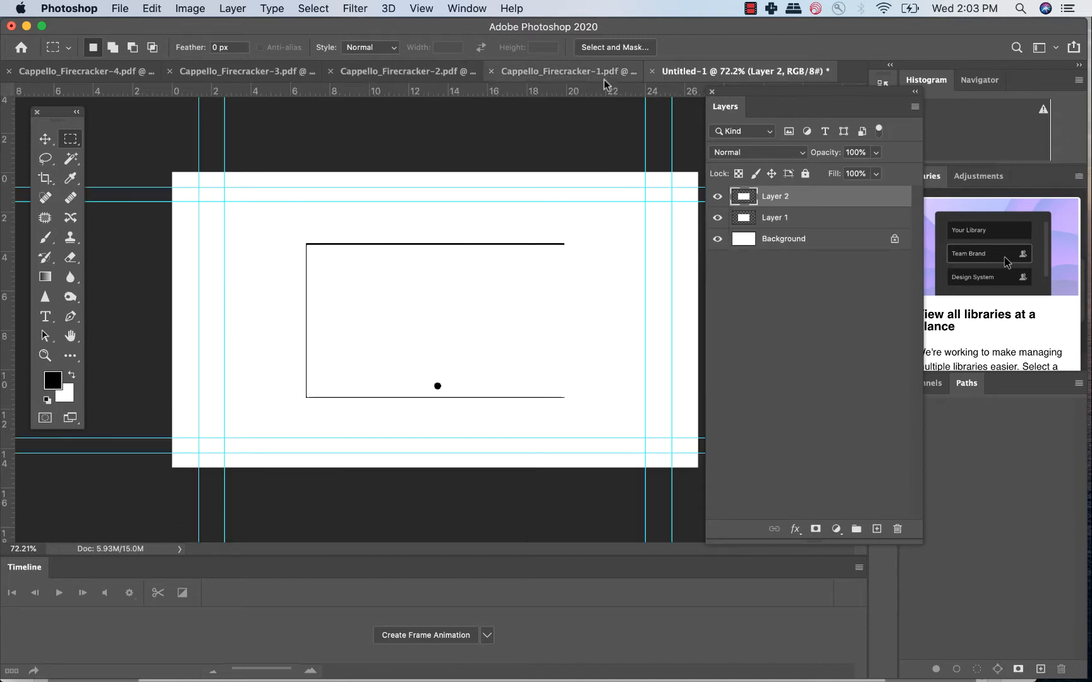
Copy the third panel of page 1 with the same selection outline and paste it into the new document.
{"action": "left_click", "coordinate": [575, 72]}
{"action": "left_click_drag", "start_coordinate": [444, 235], "coordinate": [575, 232]}
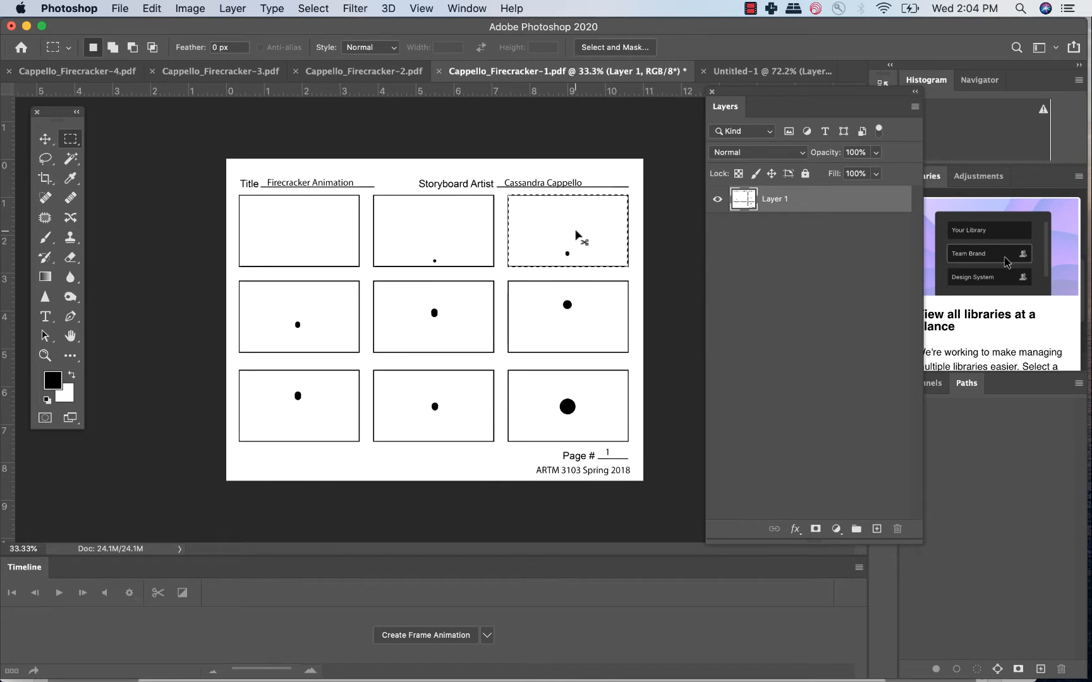
{"action": "left_click", "coordinate": [723, 74]}
{"action": "key", "text": "super+v"}
Copy the middle- and bottom-row panels of page 1 with the same selection outline into the new document as separate layers.
{"action": "left_click", "coordinate": [575, 71]}
{"action": "left_click_drag", "start_coordinate": [541, 234], "coordinate": [272, 321]}
{"action": "key", "text": "super+c"}
{"action": "left_click", "coordinate": [724, 72]}
{"action": "key", "text": "super+v"}
{"action": "left_click", "coordinate": [605, 72]}
{"action": "left_click_drag", "start_coordinate": [440, 323], "coordinate": [600, 401]}
Bring storyboard page 2 into the page 1 document as a new layer and line up its first panel with the selection outline.
{"action": "left_click", "coordinate": [364, 72]}
{"action": "key", "text": "v"}
{"action": "left_click_drag", "start_coordinate": [560, 241], "coordinate": [563, 214]}
{"action": "left_click_drag", "start_coordinate": [563, 214], "coordinate": [535, 295]}
{"action": "key", "text": "m"}
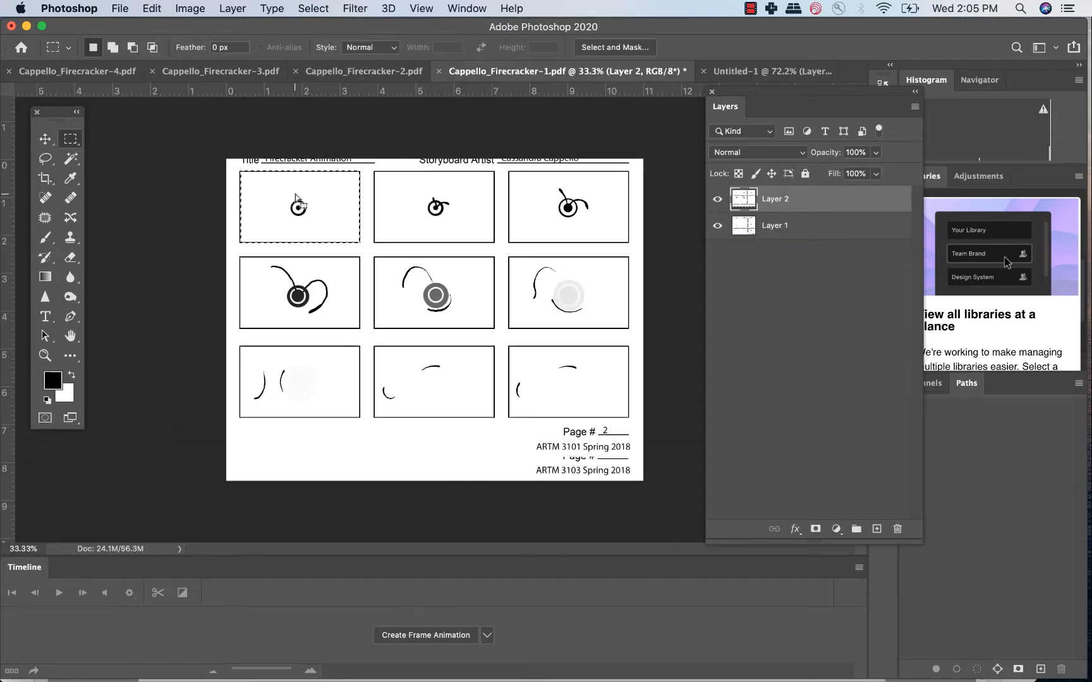
Copy the page 2 panels from the top row through the start of the middle row into the new document as separate layers.
{"action": "key", "text": "super+c"}
{"action": "left_click", "coordinate": [724, 72]}
{"action": "key", "text": "super+v"}
{"action": "left_click", "coordinate": [607, 72]}
{"action": "left_click_drag", "start_coordinate": [552, 208], "coordinate": [283, 294]}
{"action": "left_click", "coordinate": [724, 72]}
{"action": "key", "text": "super+v"}
Copy the remaining page 2 panels, through the end of the bottom row, into the new document as separate layers.
{"action": "left_click", "coordinate": [612, 71]}
{"action": "left_click_drag", "start_coordinate": [529, 306], "coordinate": [261, 395]}
{"action": "key", "text": "super+c"}
{"action": "left_click", "coordinate": [724, 72]}
{"action": "key", "text": "super+v"}
{"action": "left_click", "coordinate": [724, 72]}
{"action": "key", "text": "super+v"}
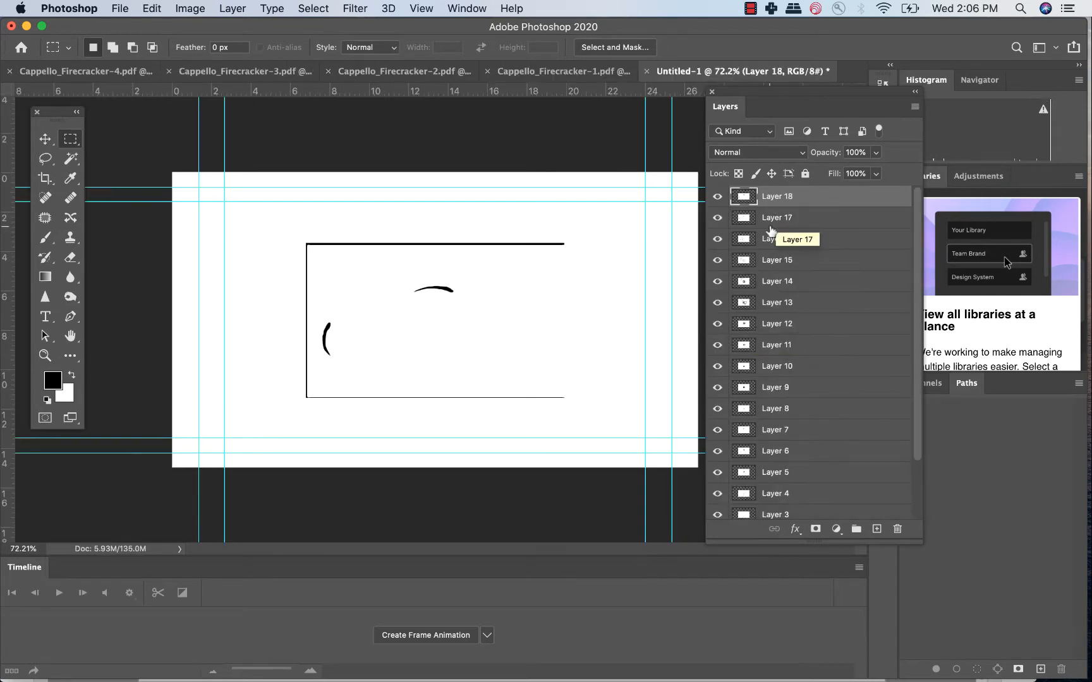
Select Layer 1 through Layer 18 together and turn off Auto-Select for the Move tool.
{"action": "scroll", "coordinate": [758, 383], "scroll_direction": "down", "scroll_amount": 3}
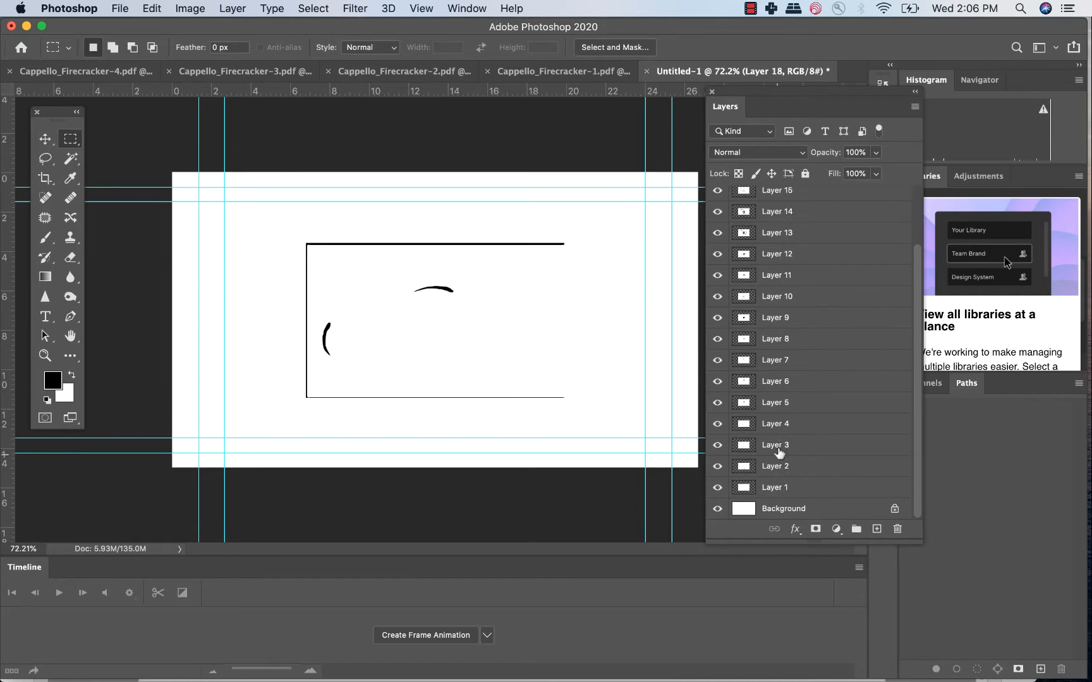
{"action": "left_click", "coordinate": [783, 493]}
{"action": "scroll", "coordinate": [790, 360], "scroll_direction": "up", "scroll_amount": 3}
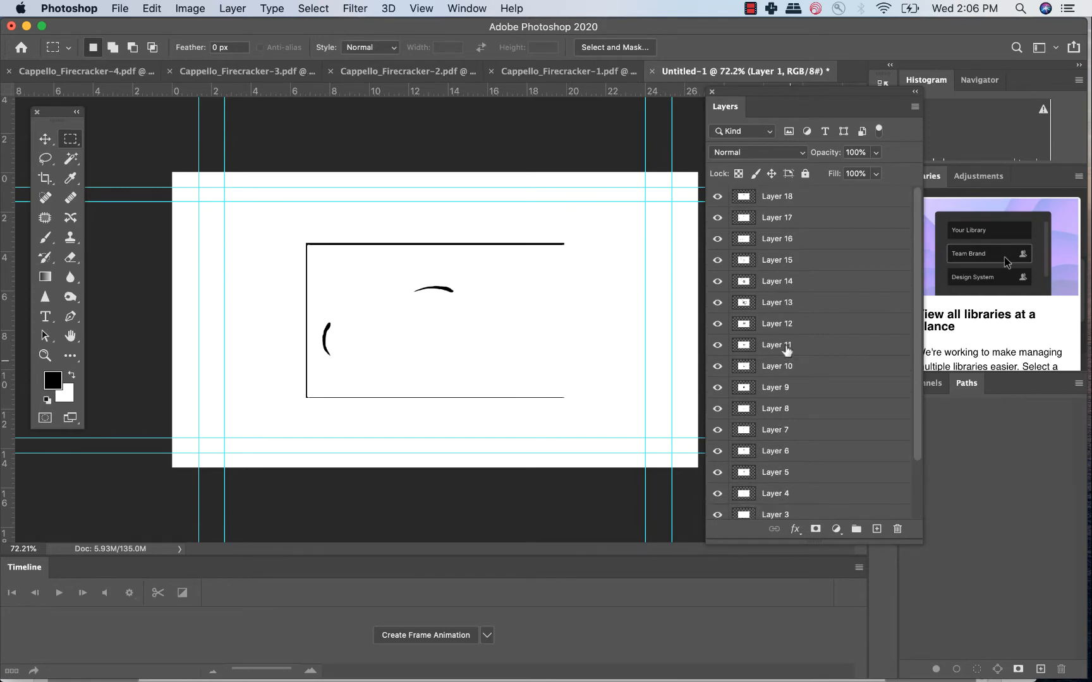
{"action": "left_click", "coordinate": [788, 201], "text": "shift"}
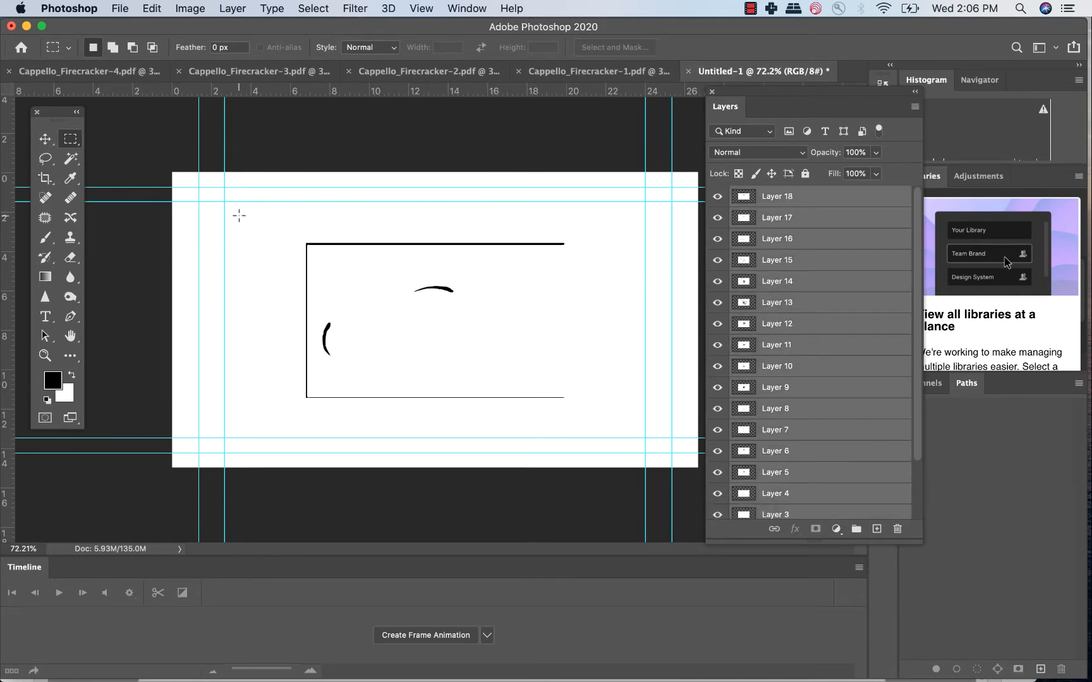
{"action": "left_click", "coordinate": [45, 138]}
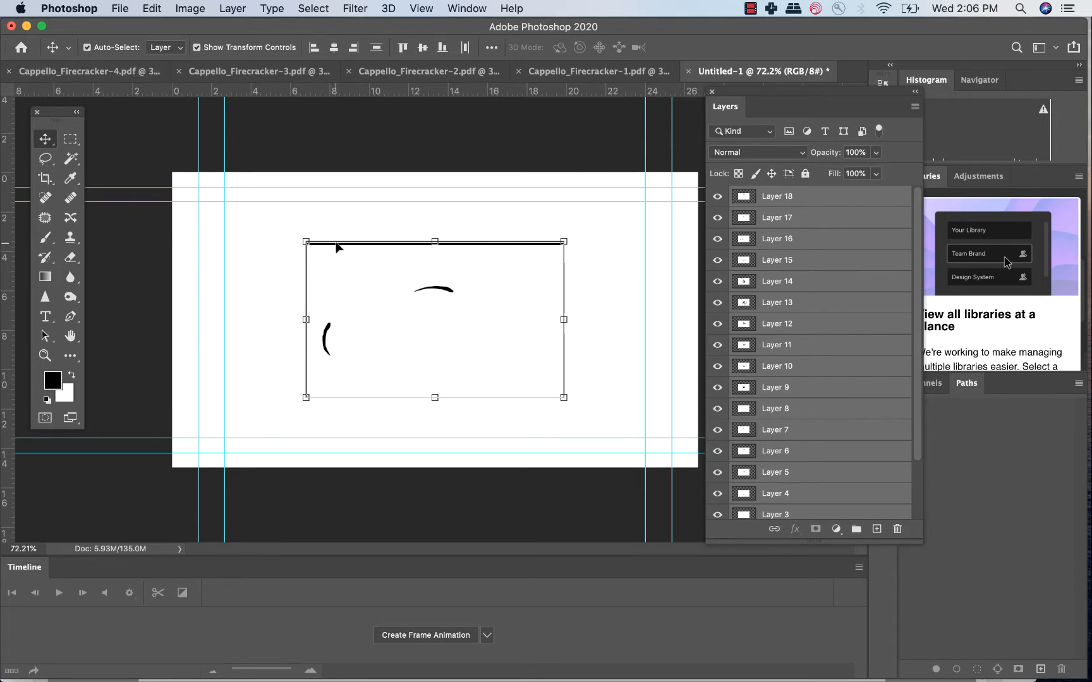
{"action": "left_click", "coordinate": [87, 48]}
Scale the selected layers together to 206.08% so the panel borders fall outside the canvas, nudge them upward and apply the transform.
{"action": "left_click_drag", "start_coordinate": [306, 241], "coordinate": [180, 152]}
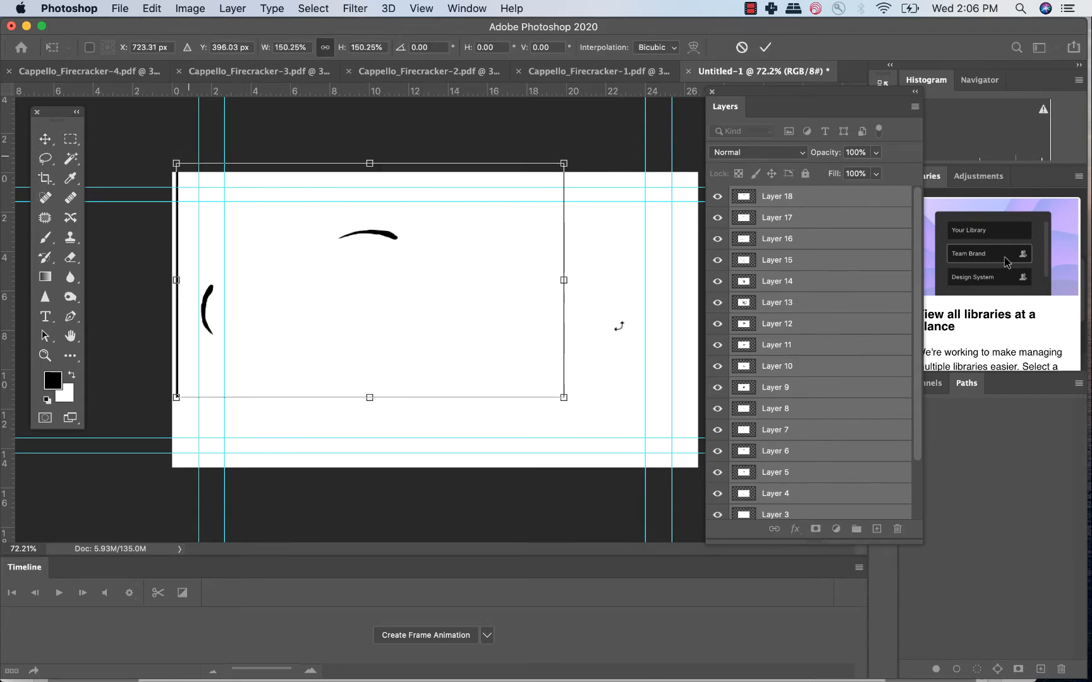
{"action": "mouse_move", "coordinate": [564, 397]}
{"action": "left_mouse_down"}
{"action": "mouse_move", "coordinate": [678, 454]}
{"action": "mouse_move", "coordinate": [700, 480]}
{"action": "left_mouse_up"}
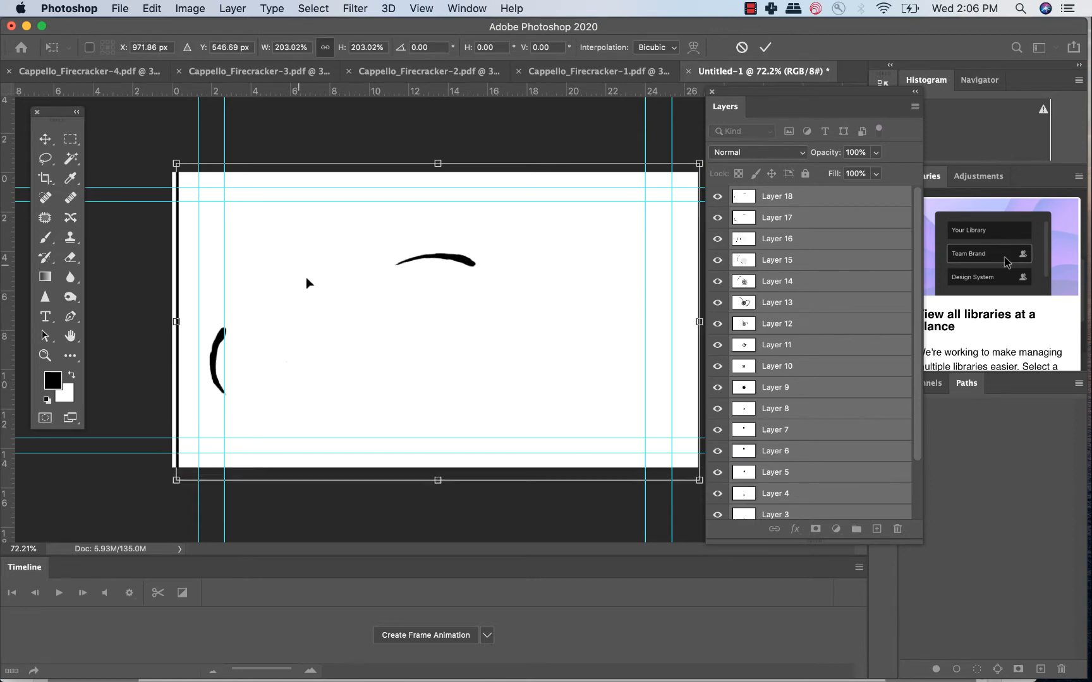
{"action": "left_click_drag", "start_coordinate": [176, 164], "coordinate": [168, 160]}
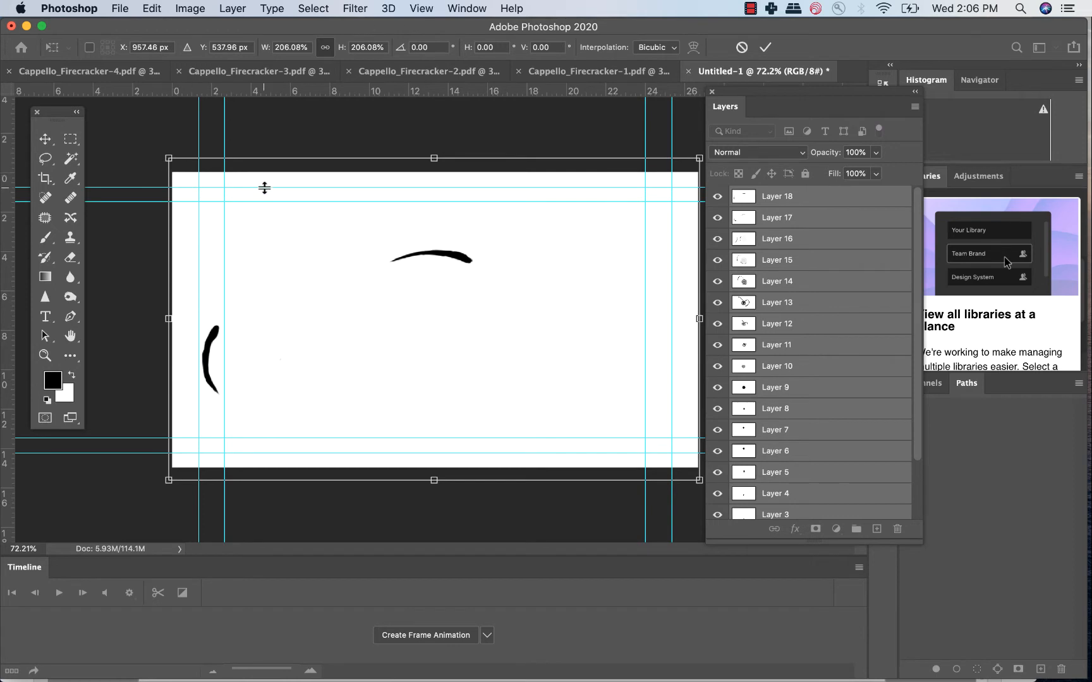
{"action": "left_click_drag", "start_coordinate": [264, 188], "coordinate": [264, 184]}
{"action": "key", "text": "Up"}
{"action": "key", "text": "Up"}
{"action": "key", "text": "Up"}
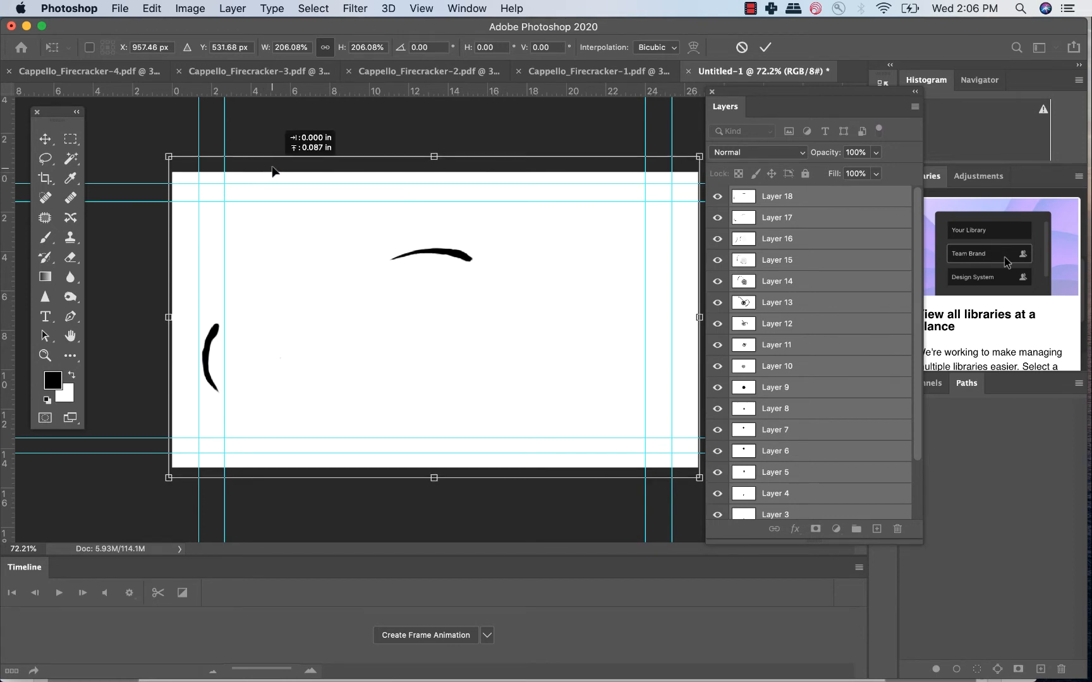
{"action": "key", "text": "Return"}
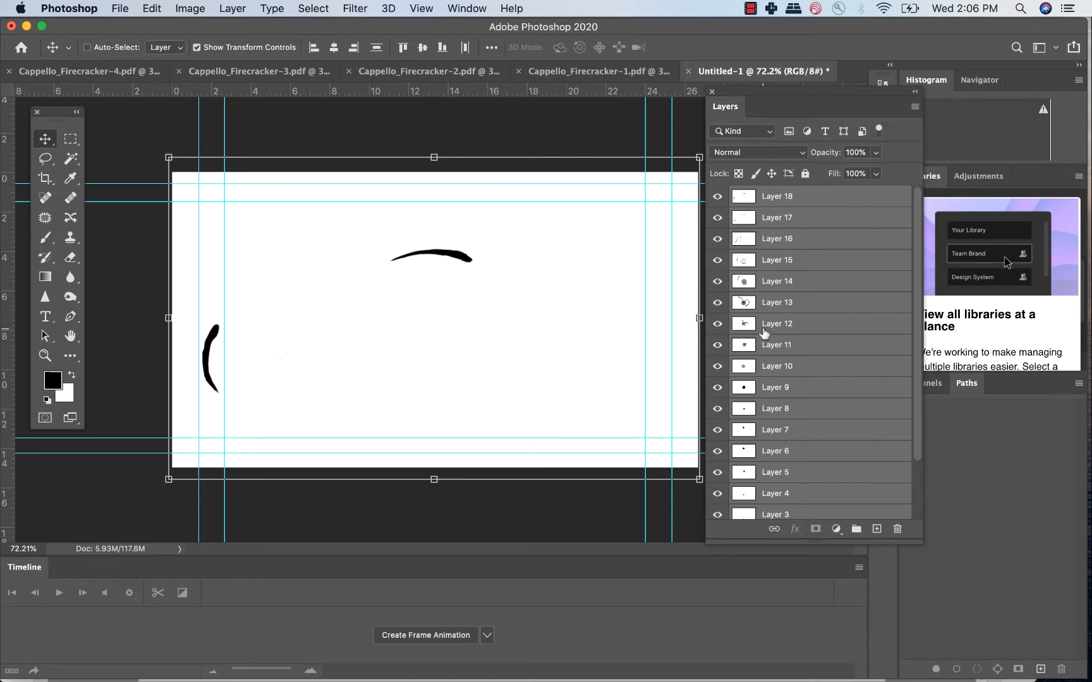
Hide Layers 11 through 18 and show them again to check the enlarged frames.
{"action": "left_click_drag", "start_coordinate": [718, 345], "coordinate": [717, 200]}
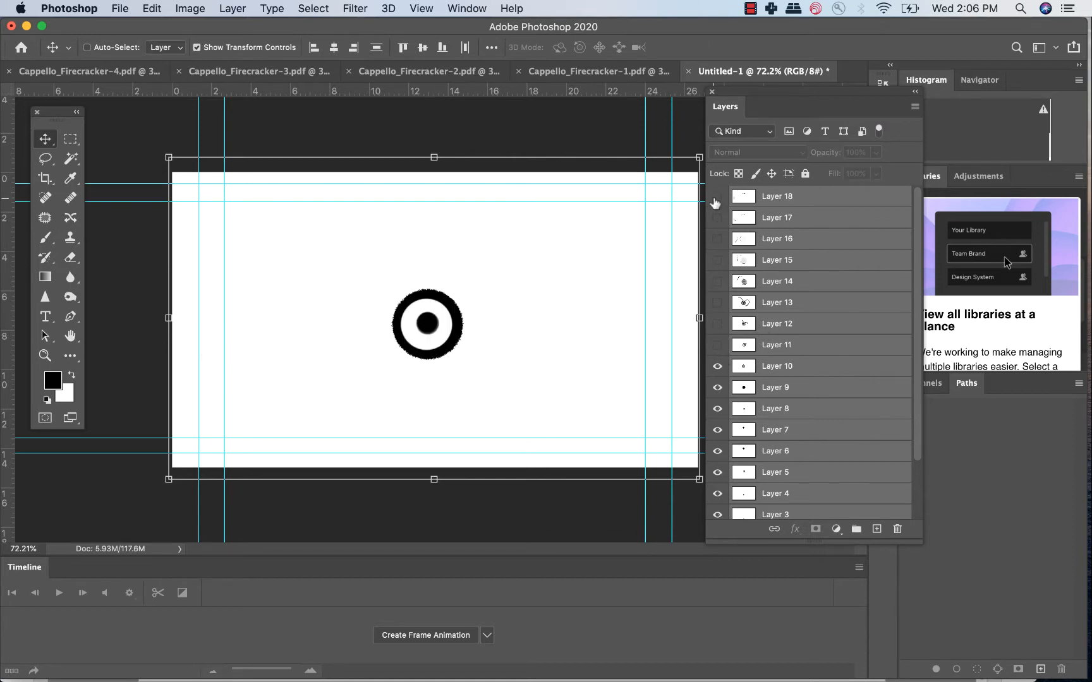
{"action": "left_click_drag", "start_coordinate": [718, 349], "coordinate": [716, 200]}
{"action": "scroll", "coordinate": [818, 299], "scroll_direction": "down", "scroll_amount": 3}
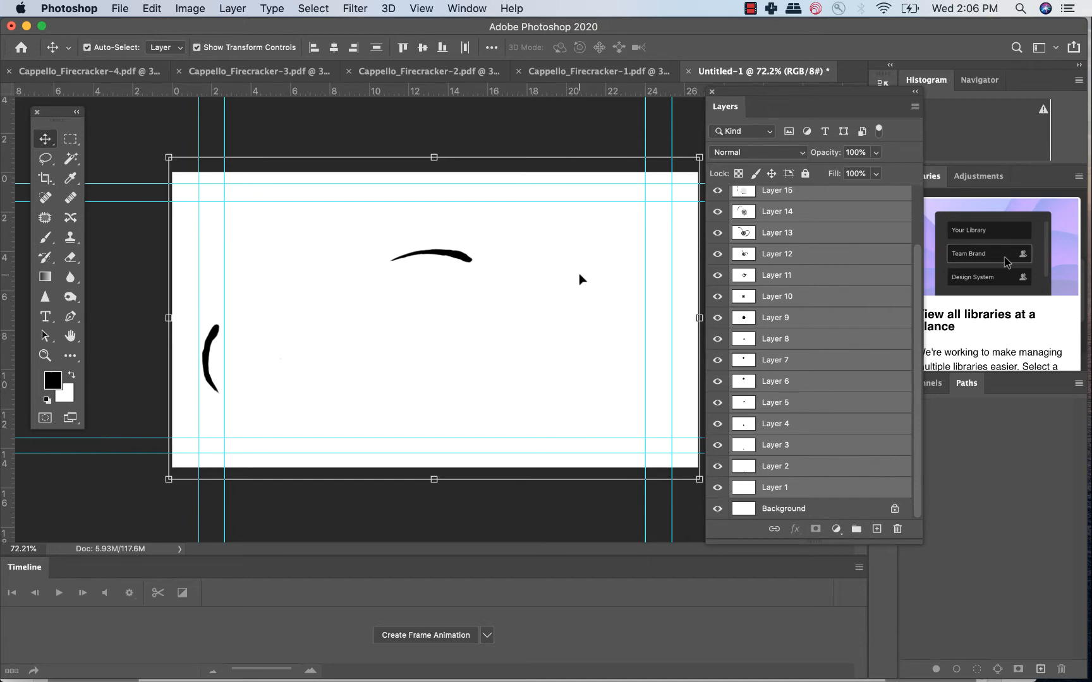
Start saving the document to the computer in Photoshop format, naming it with the author's surname followed by "_animatic".
{"action": "key", "text": "super+s"}
{"action": "left_click", "coordinate": [627, 487]}
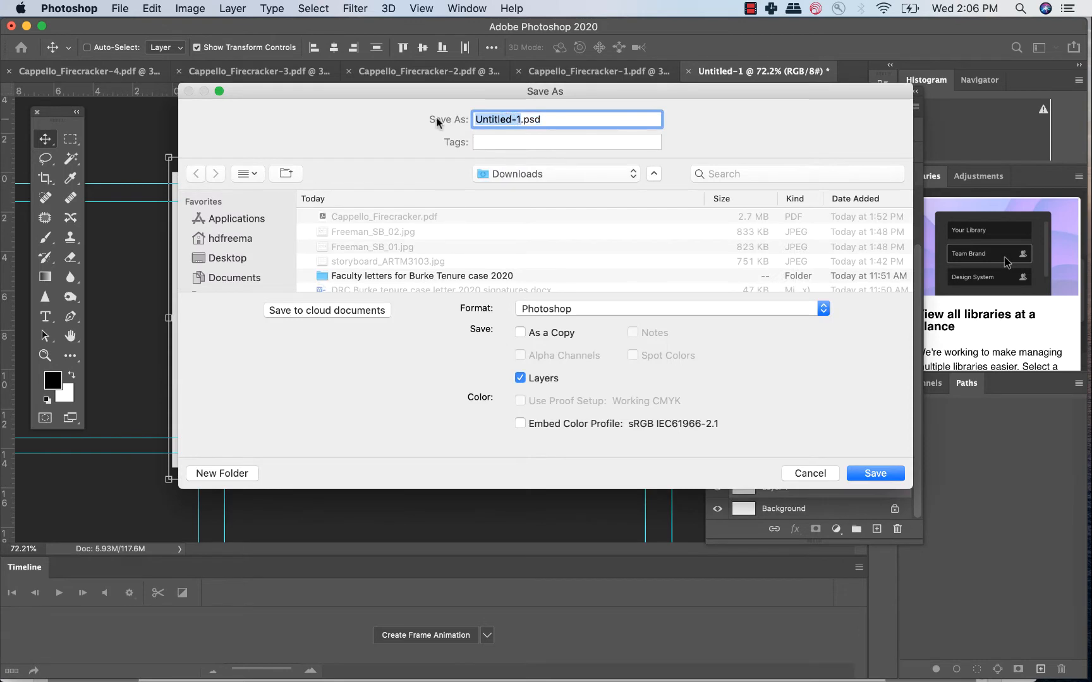
{"action": "type", "text": "Freeman_re"}
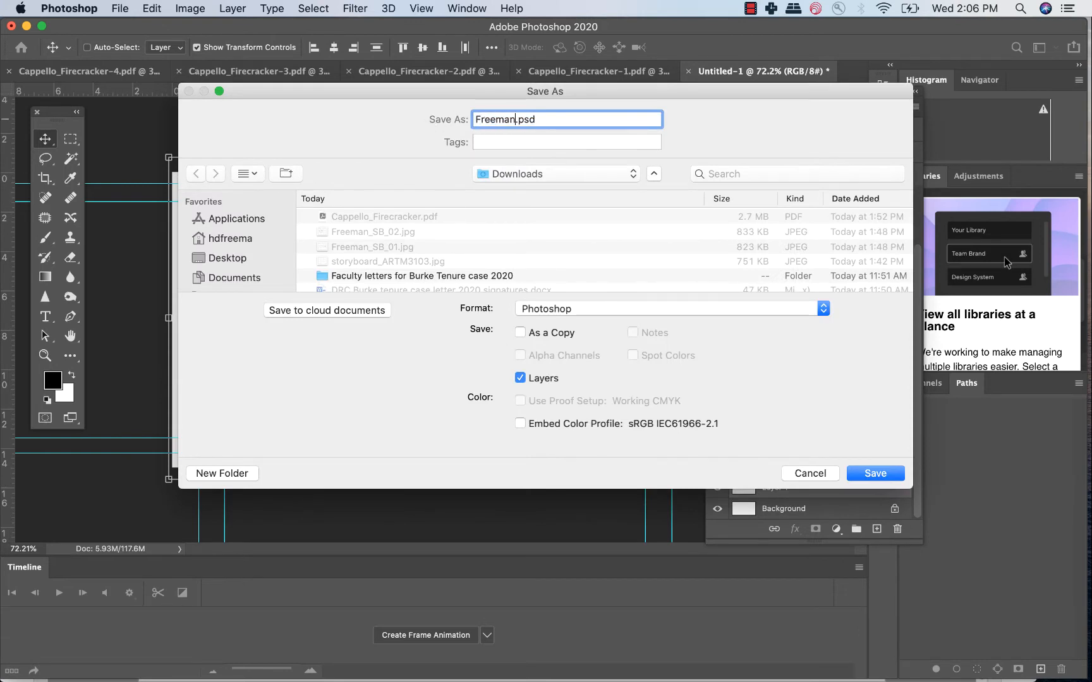
{"action": "type", "text": "verse_storyboard"}
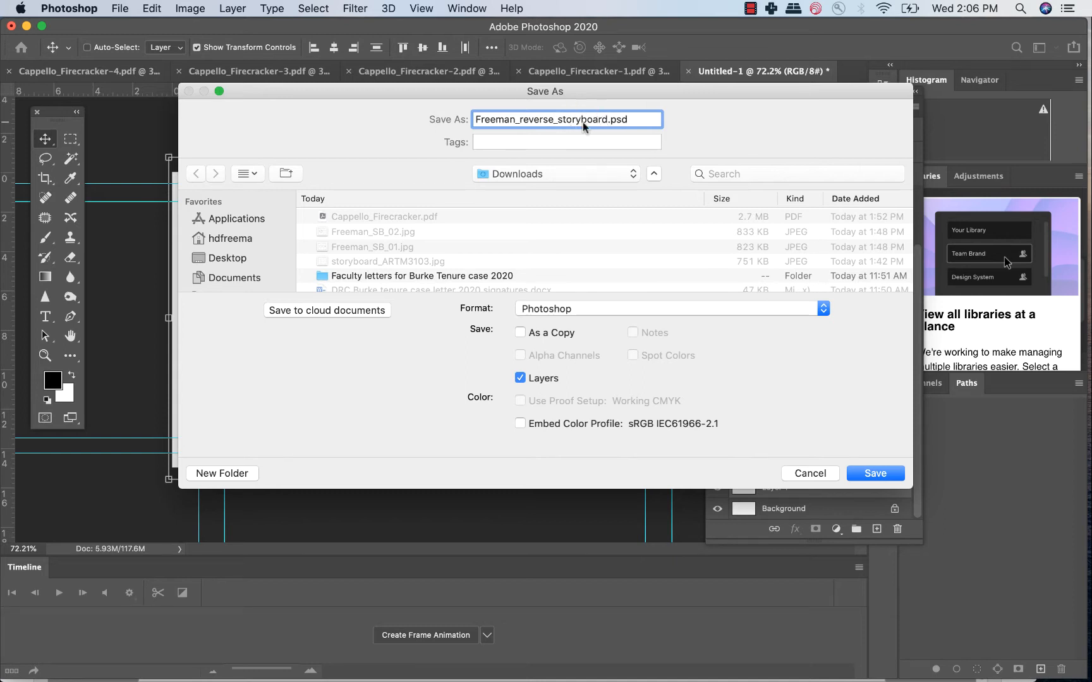
{"action": "left_click_drag", "start_coordinate": [520, 119], "coordinate": [609, 119]}
{"action": "type", "text": "animatic"}
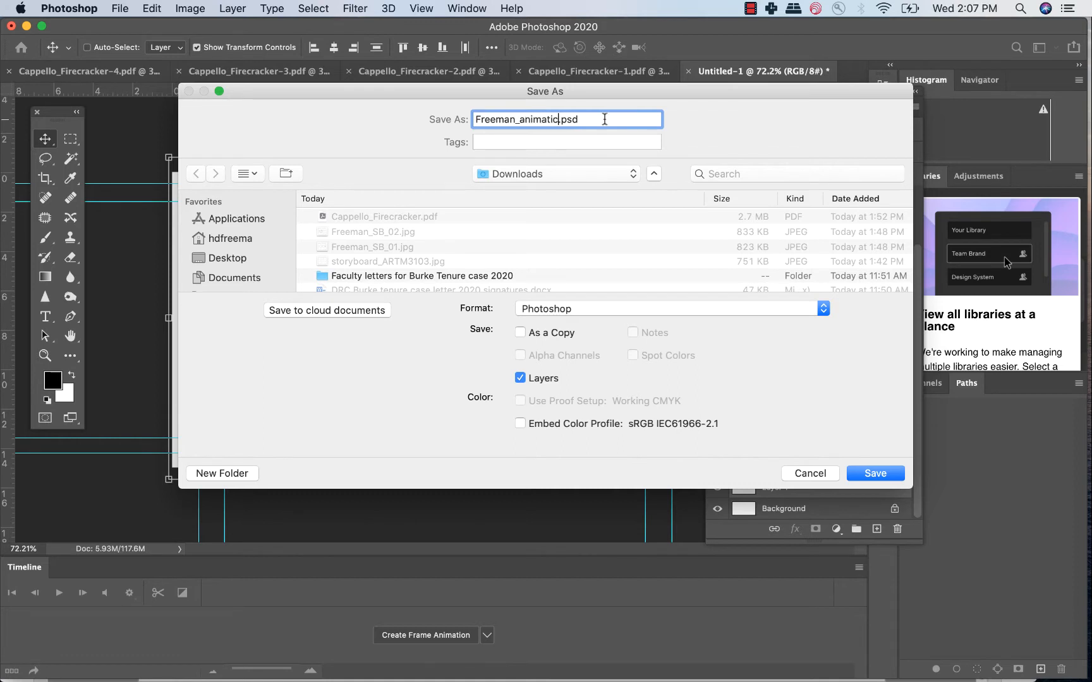
Create a Desktop folder named with the author's surname followed by "_Reverse_storyboard_animatic" and save the Photoshop document in it.
{"action": "left_click", "coordinate": [221, 258]}
{"action": "left_click", "coordinate": [203, 474]}
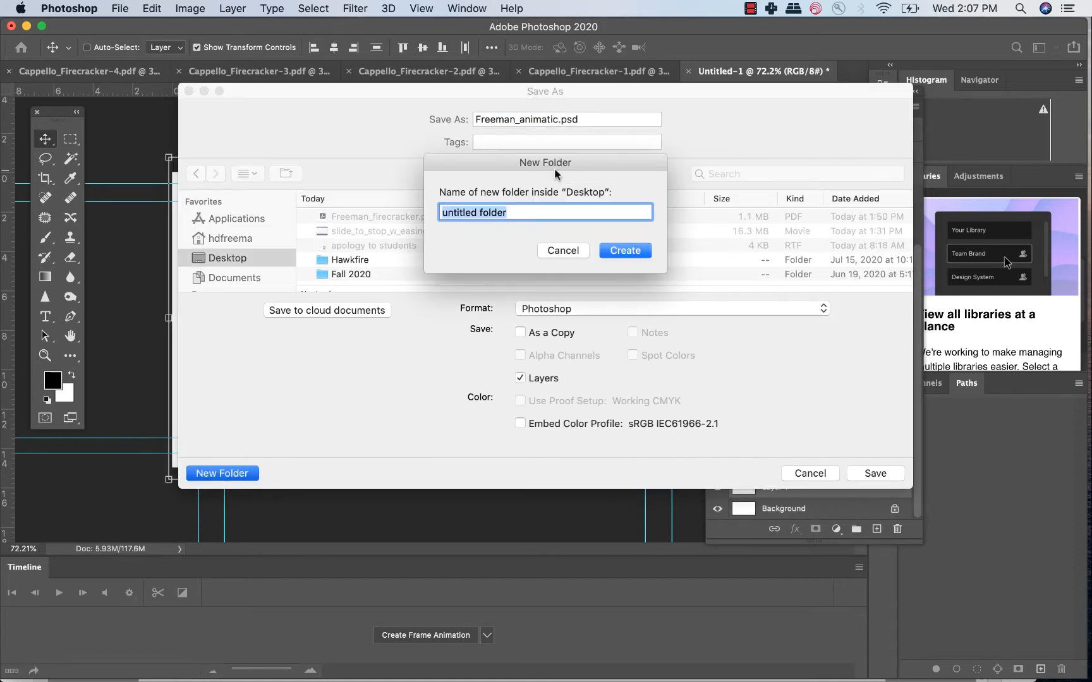
{"action": "type", "text": "Reverse_storyboard_animatic"}
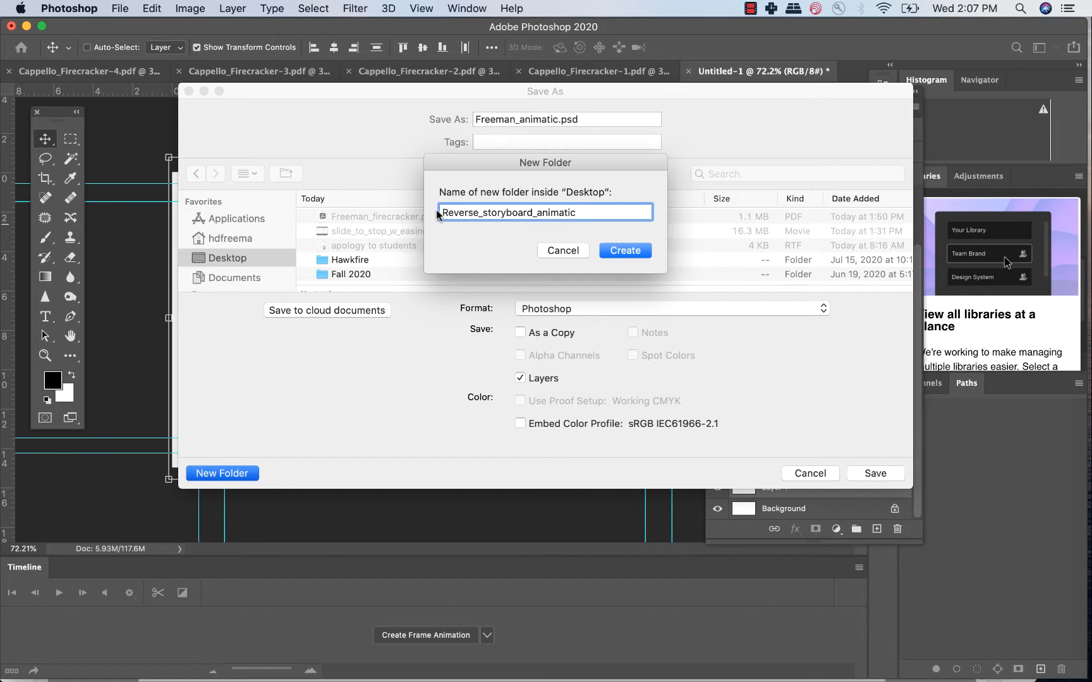
{"action": "double_click", "coordinate": [442, 214]}
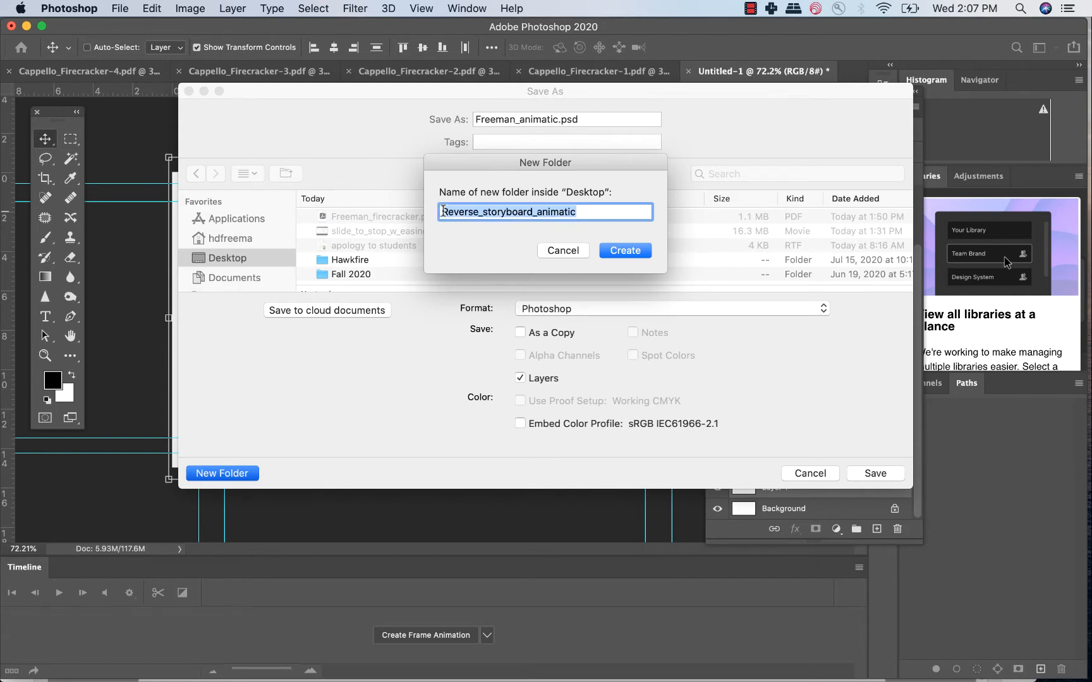
{"action": "key", "text": "Left"}
{"action": "type", "text": "Freeman_"}
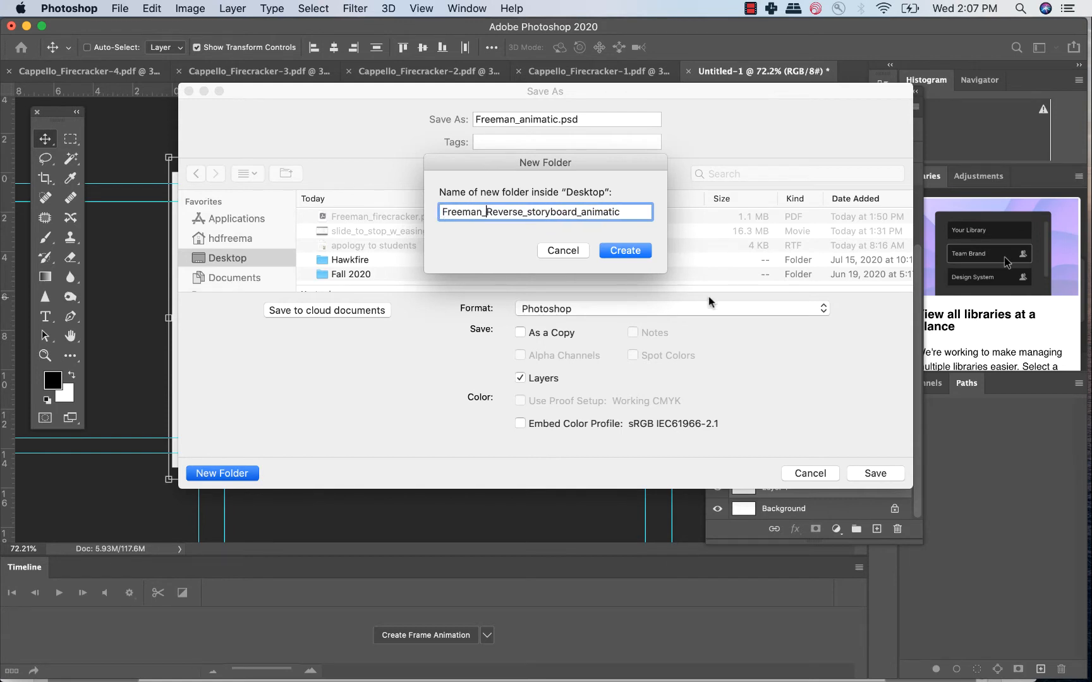
{"action": "left_click", "coordinate": [618, 249]}
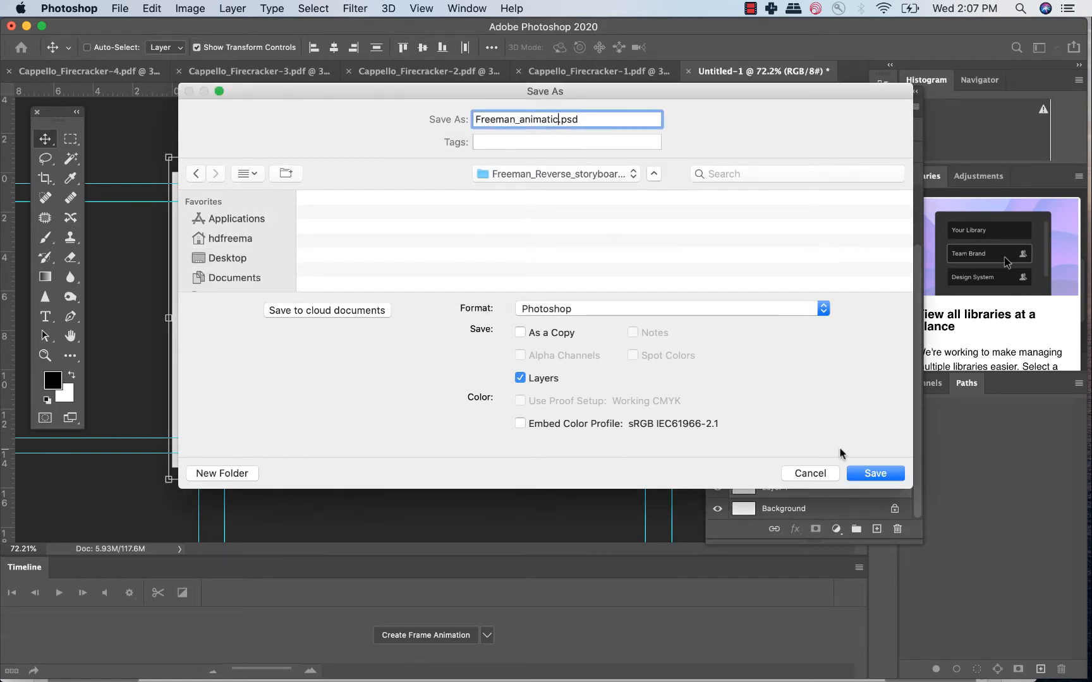
{"action": "left_click", "coordinate": [864, 474]}
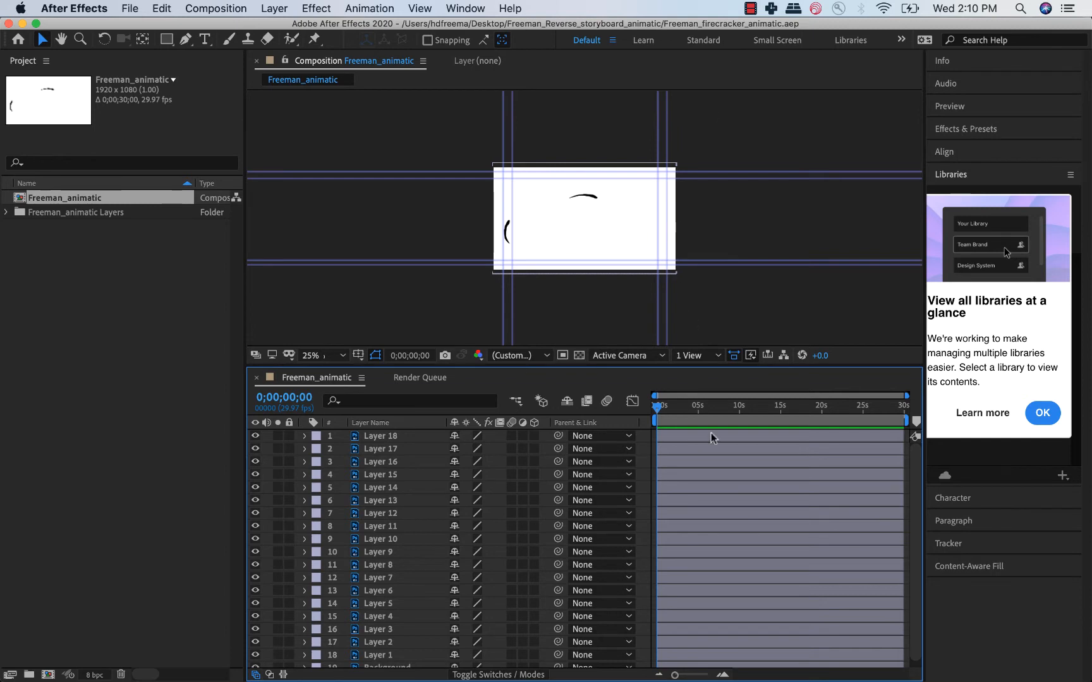
In After Effects, delete the Background layer from the imported animatic composition.
{"action": "scroll", "coordinate": [714, 466], "scroll_direction": "down", "scroll_amount": 1}
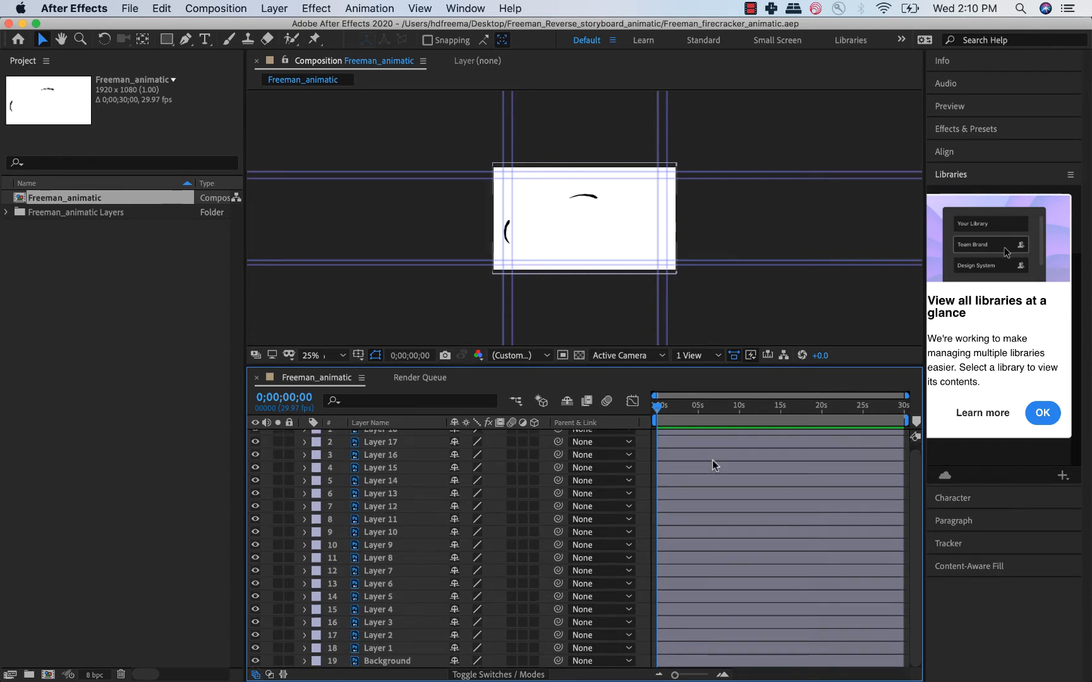
{"action": "left_click", "coordinate": [397, 662]}
{"action": "key", "text": "Delete"}
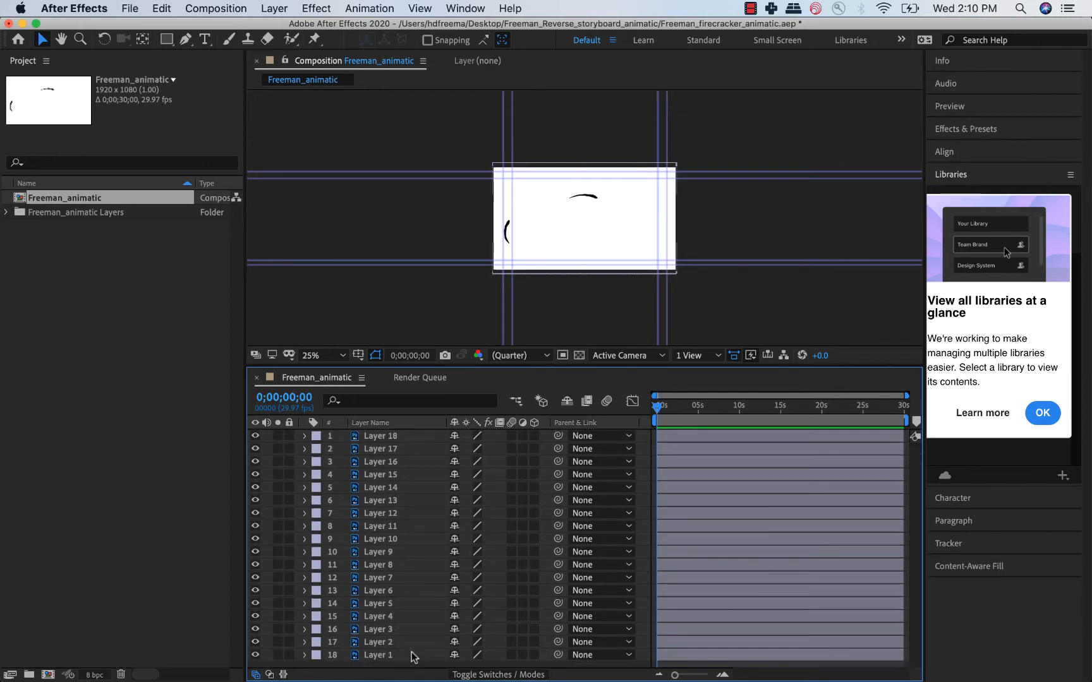
Select Layer 1 through Layer 18 and trim their ends together to a length of four frames.
{"action": "left_click", "coordinate": [381, 657]}
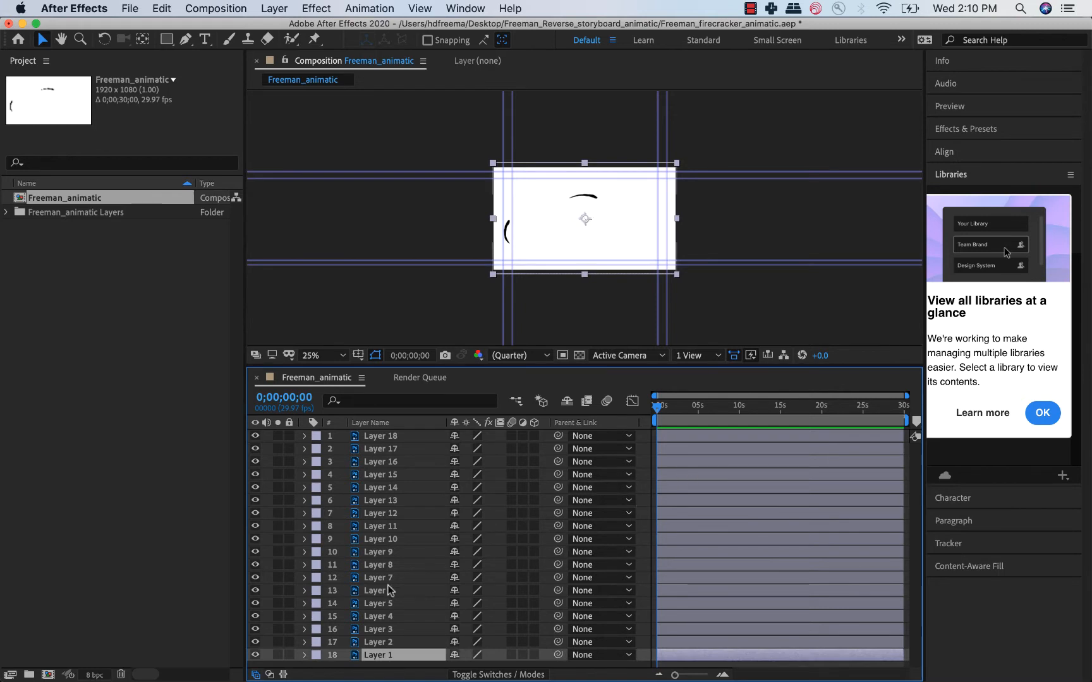
{"action": "left_click", "coordinate": [389, 442], "text": "shift"}
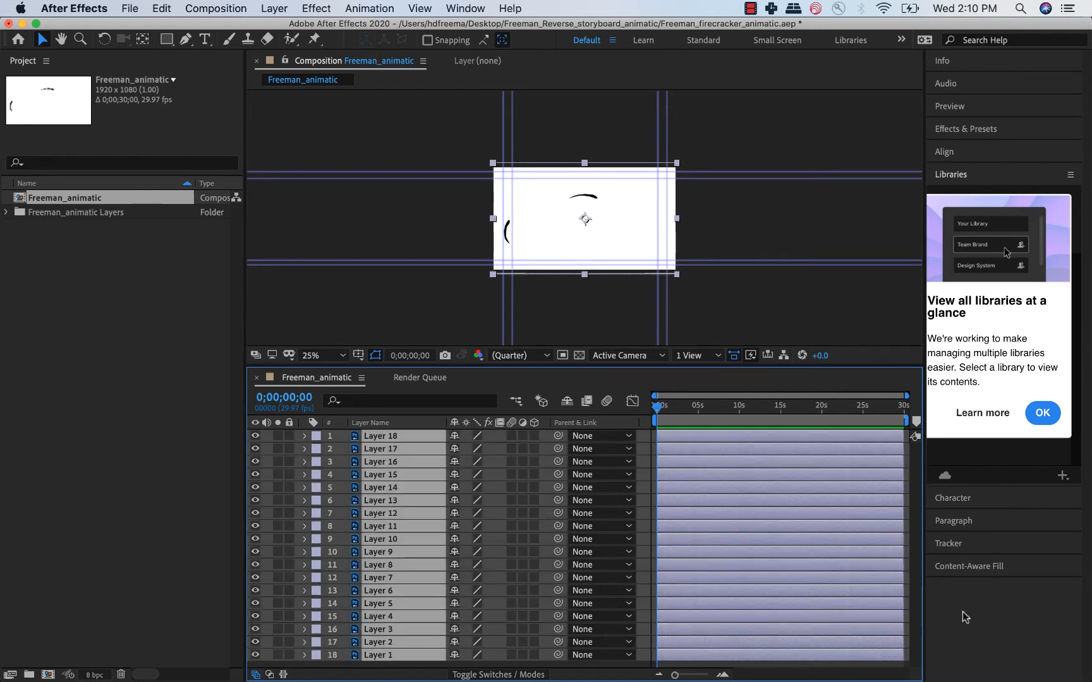
{"action": "left_click_drag", "start_coordinate": [903, 641], "coordinate": [671, 628]}
{"action": "left_click_drag", "start_coordinate": [675, 675], "coordinate": [707, 676]}
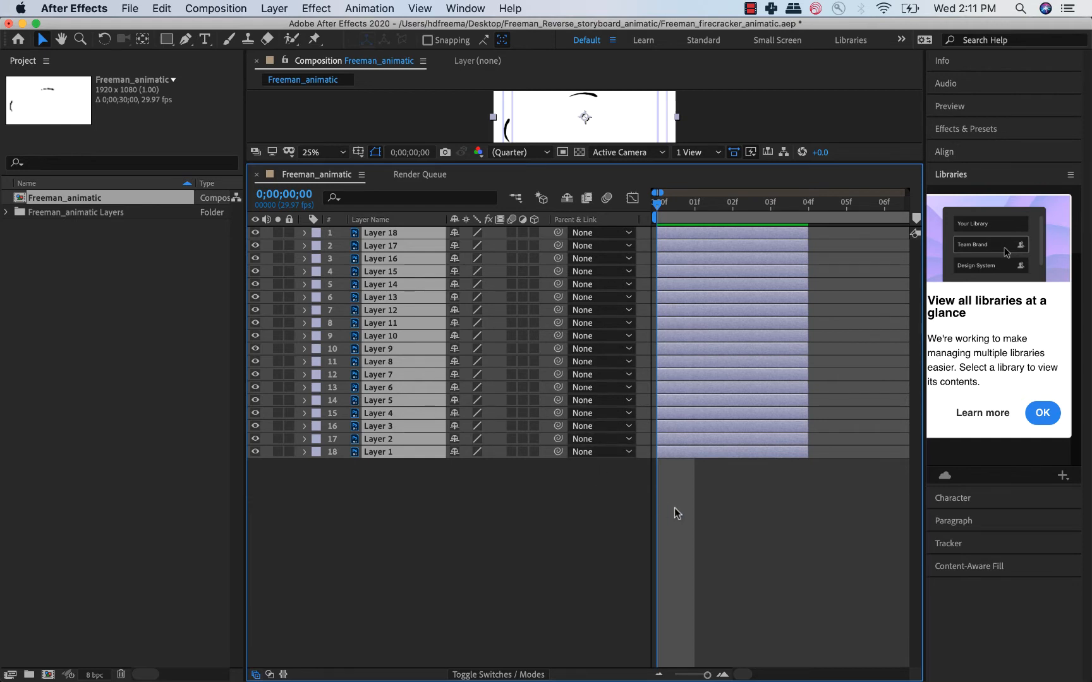
Reselect all eighteen layers and check their trimmed bars along the timeline.
{"action": "left_click", "coordinate": [699, 511]}
{"action": "left_click", "coordinate": [696, 436]}
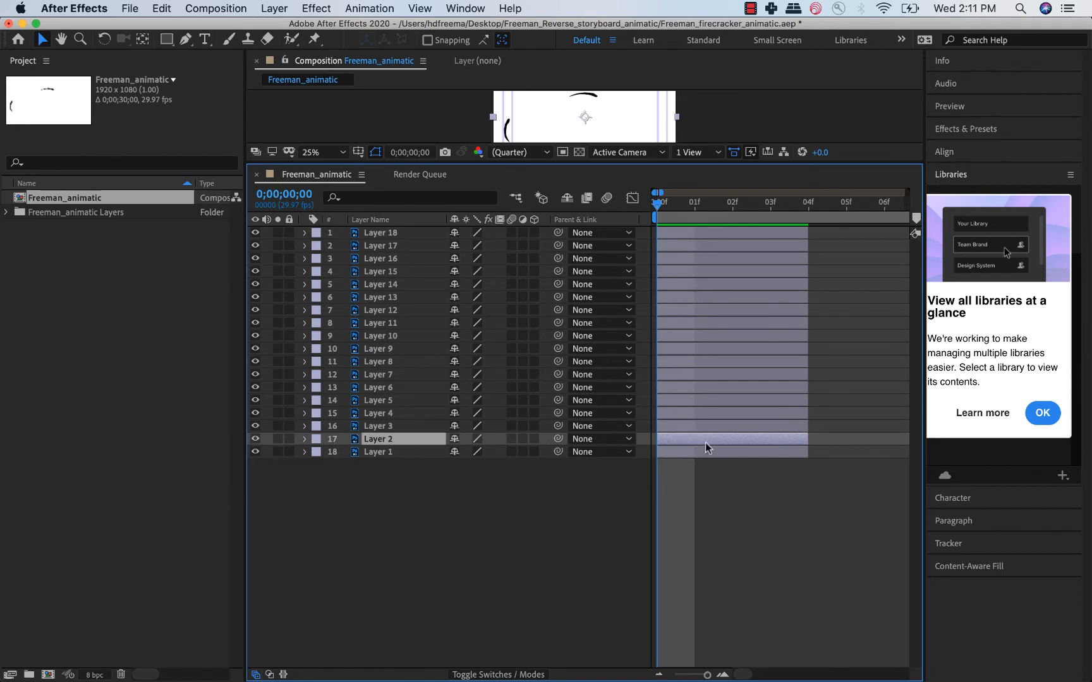
{"action": "key", "text": "super+a"}
{"action": "scroll", "coordinate": [710, 453], "scroll_direction": "right", "scroll_amount": 5}
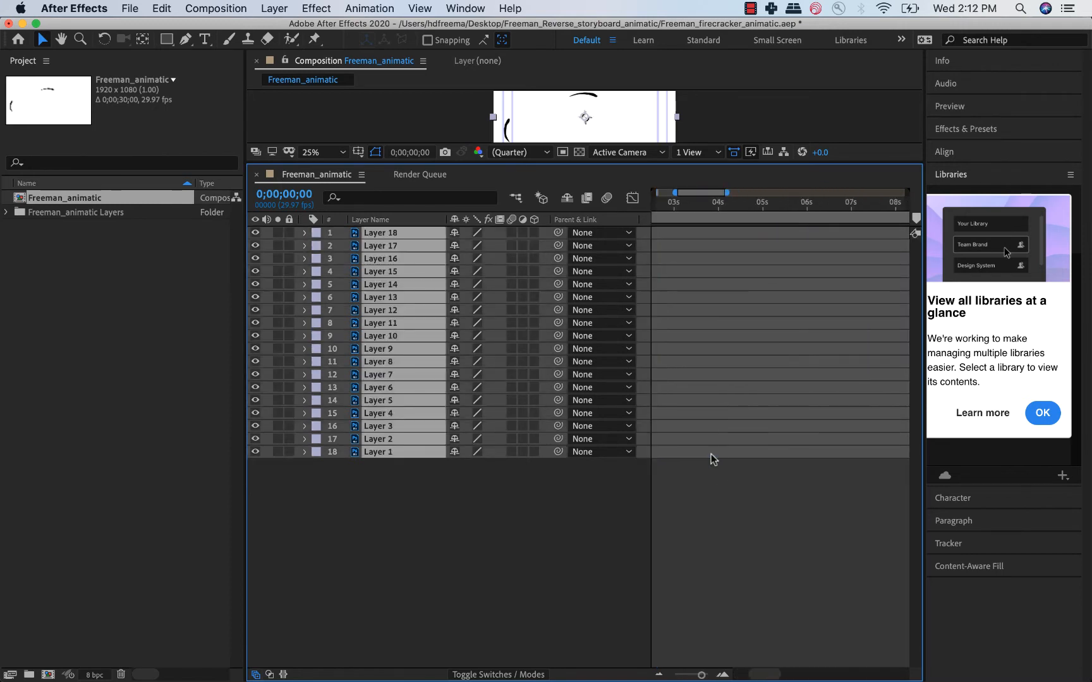
{"action": "scroll", "coordinate": [709, 458], "scroll_direction": "left", "scroll_amount": 5}
{"action": "scroll", "coordinate": [676, 553], "scroll_direction": "up", "scroll_amount": 4, "text": "alt"}
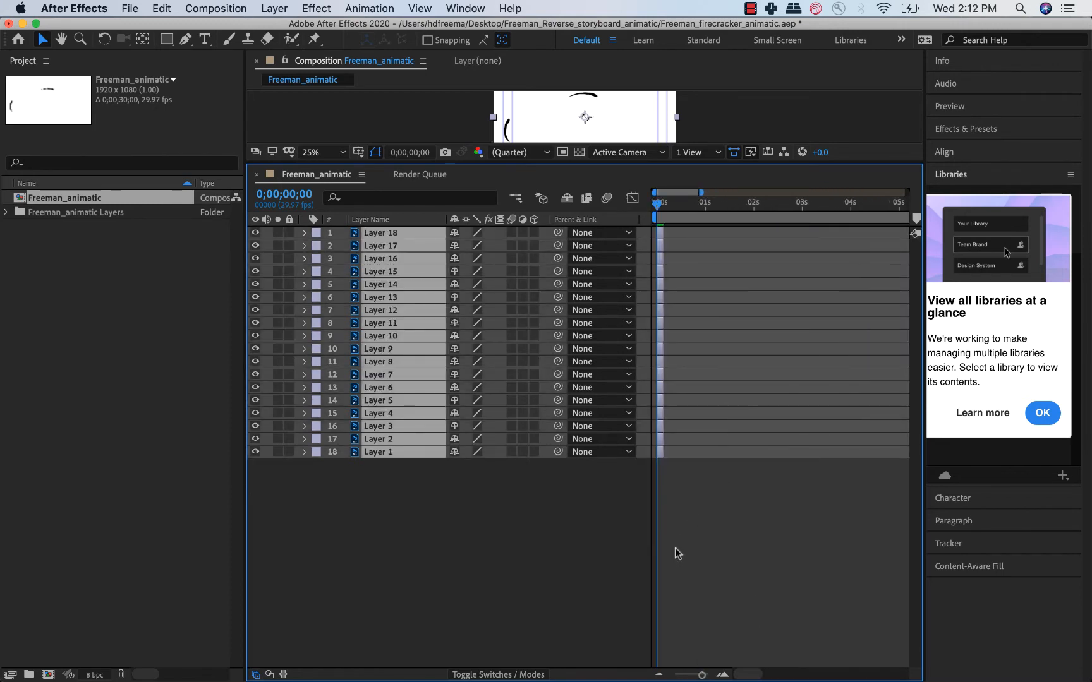
{"action": "scroll", "coordinate": [678, 554], "scroll_direction": "down", "scroll_amount": 2, "text": "alt"}
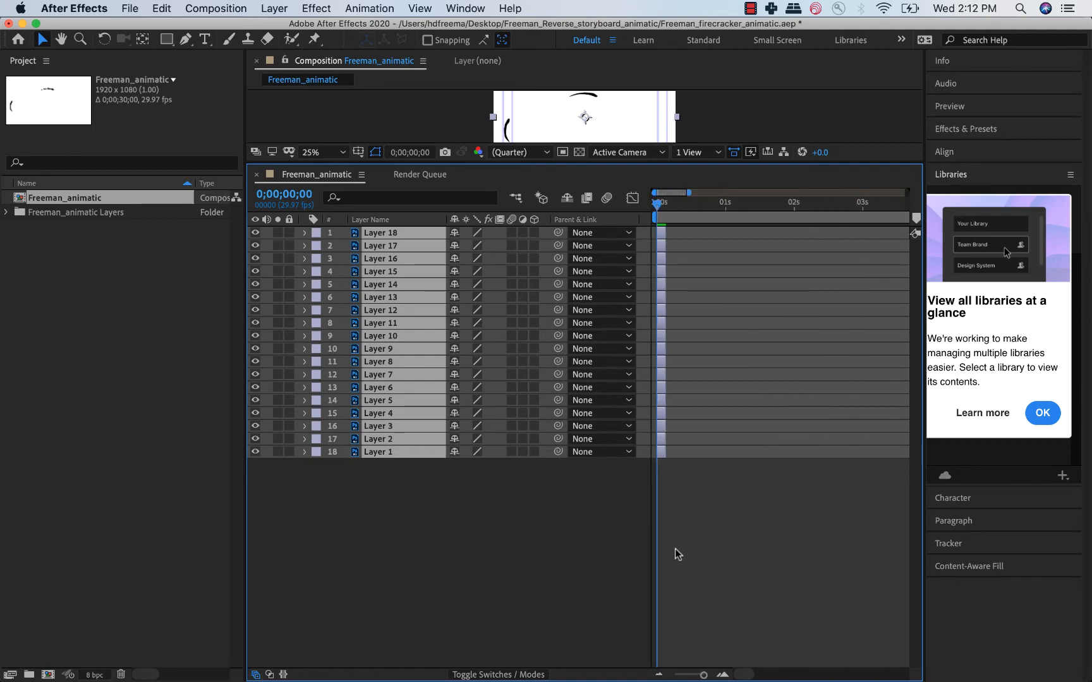
Set the composition's duration to 12 seconds in the composition settings.
{"action": "left_click", "coordinate": [221, 5]}
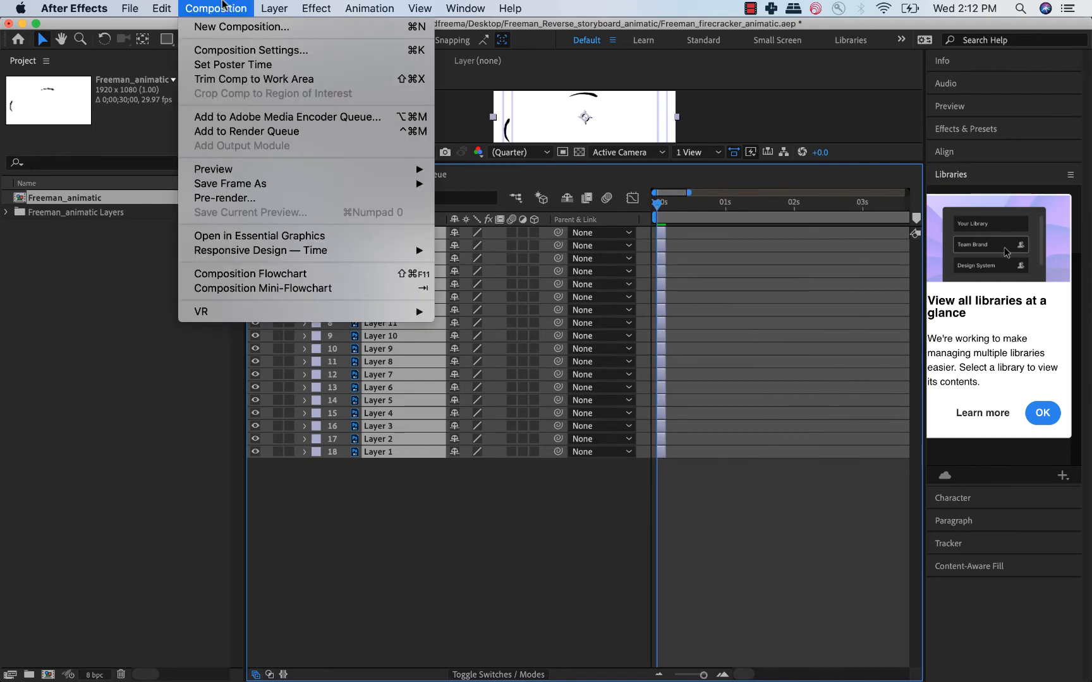
{"action": "left_click", "coordinate": [242, 50]}
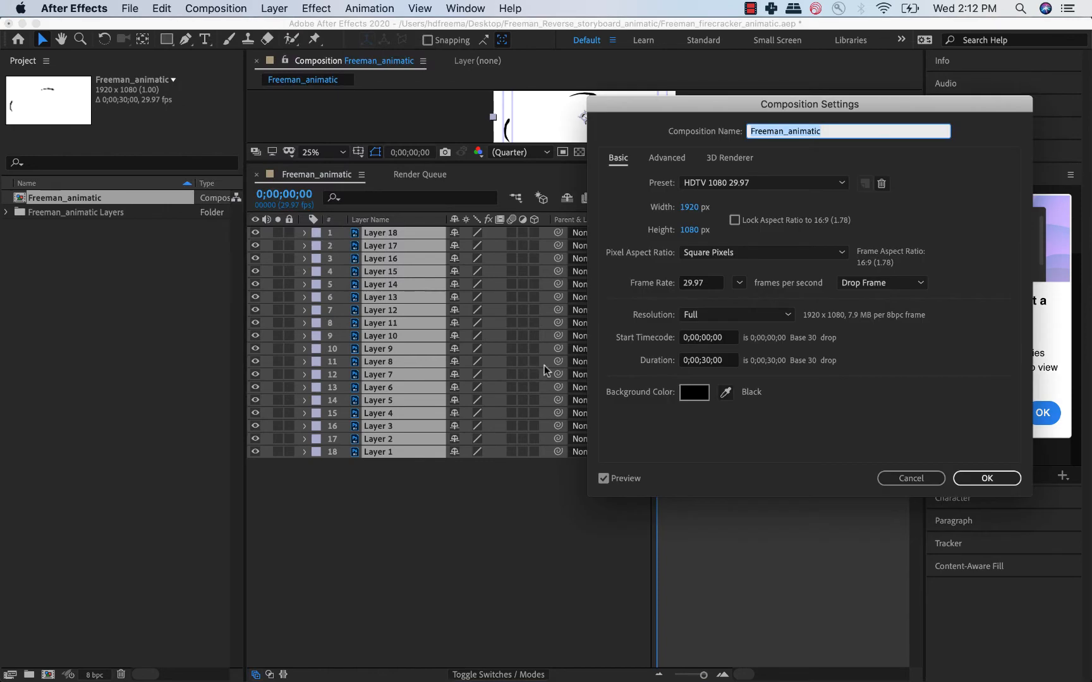
{"action": "left_click", "coordinate": [703, 363]}
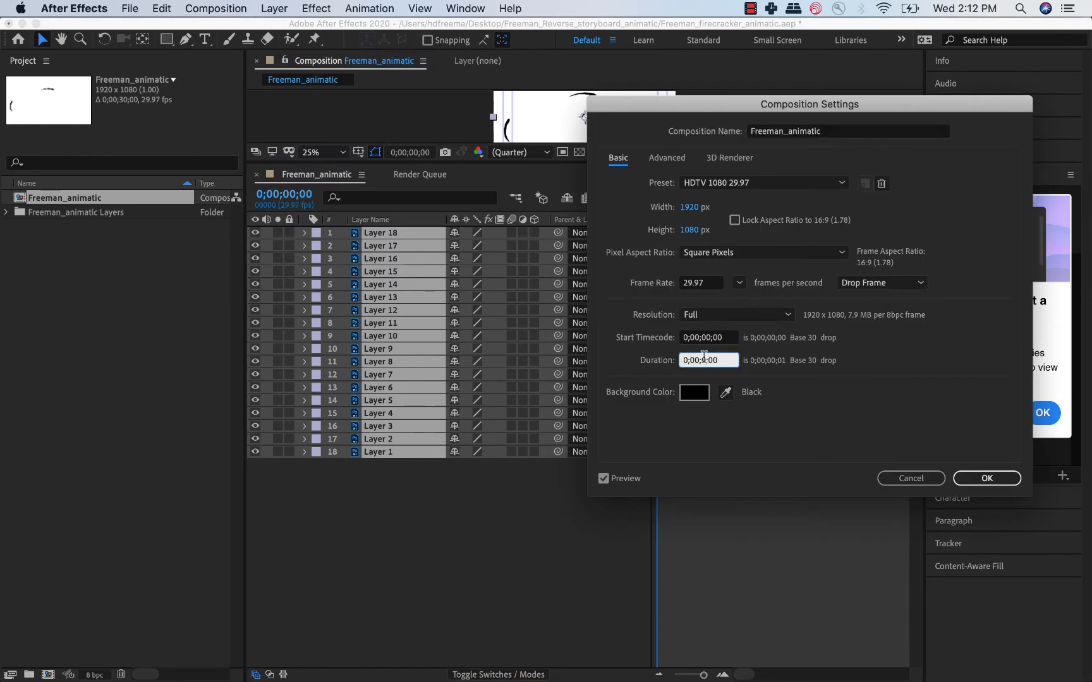
{"action": "type", "text": "12;"}
{"action": "left_click", "coordinate": [976, 478]}
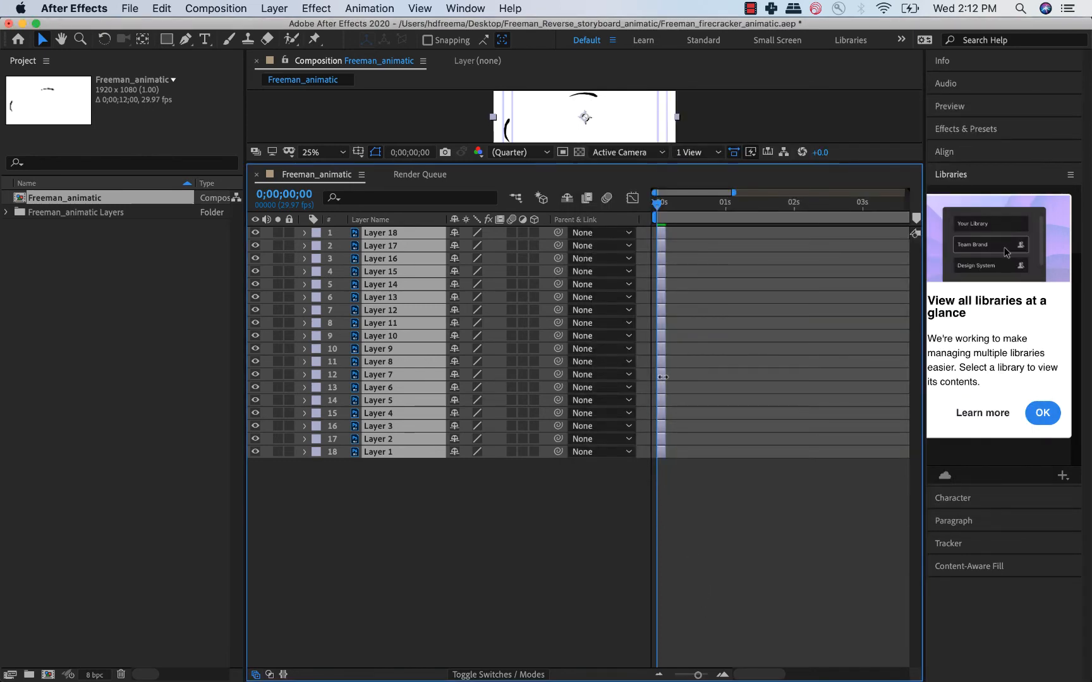
Shift Layers 2 through 18 to start at about 1;07 on the timeline and lengthen Layer 1 from the start.
{"action": "left_click_drag", "start_coordinate": [660, 372], "coordinate": [661, 455]}
{"action": "left_click", "coordinate": [748, 487]}
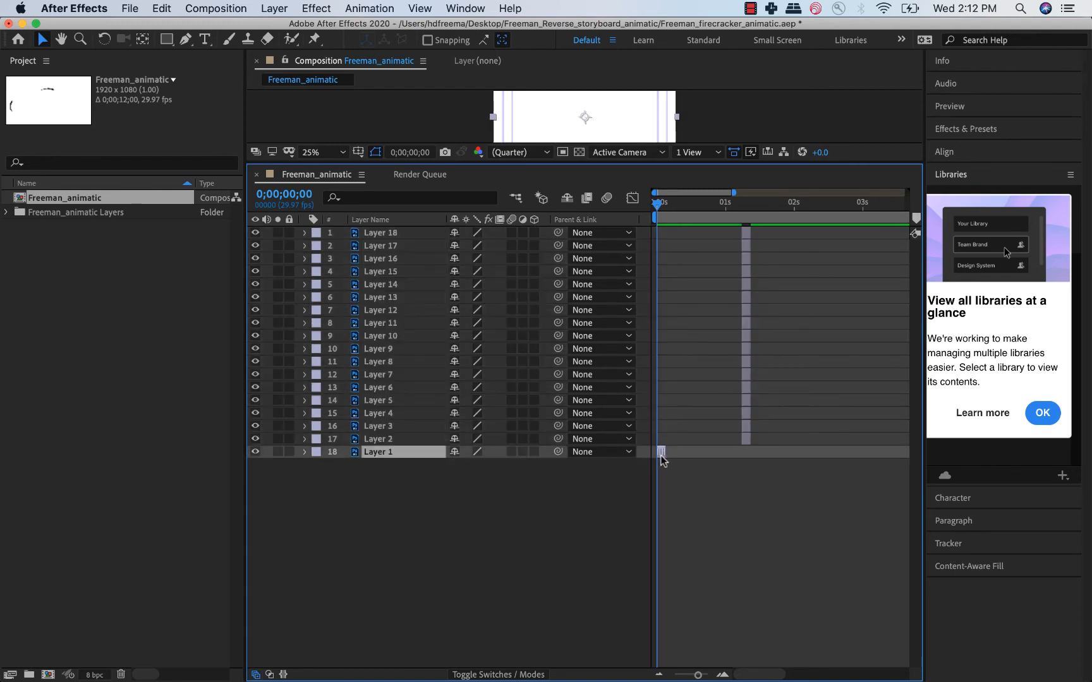
{"action": "left_click_drag", "start_coordinate": [606, 164], "coordinate": [609, 253]}
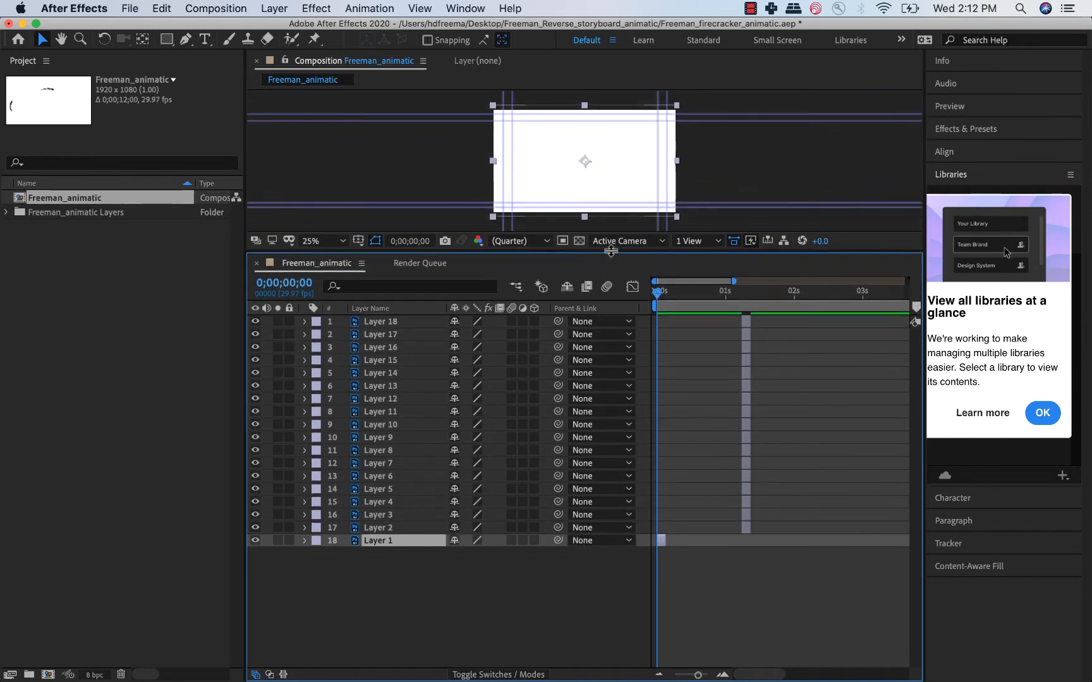
{"action": "left_click_drag", "start_coordinate": [667, 541], "coordinate": [673, 541]}
Switch to Chrome and play the opening of the Firecracker Logo Animation on Vimeo to check when the first shape appears.
{"action": "mouse_move", "coordinate": [663, 660]}
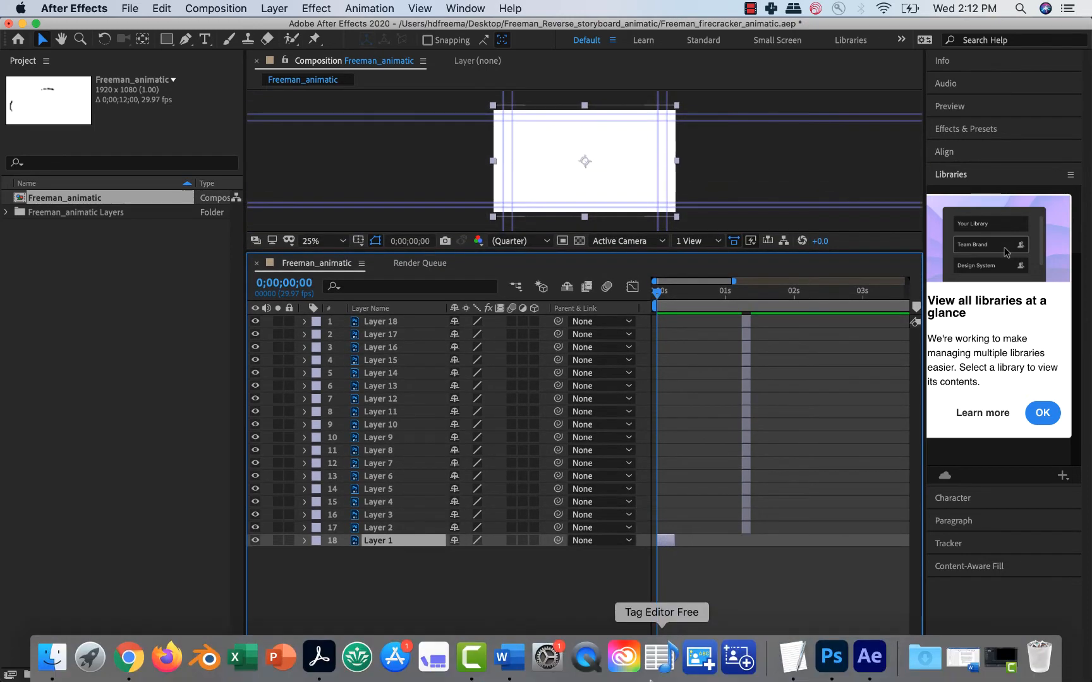
{"action": "left_click", "coordinate": [139, 665]}
{"action": "left_click", "coordinate": [781, 38]}
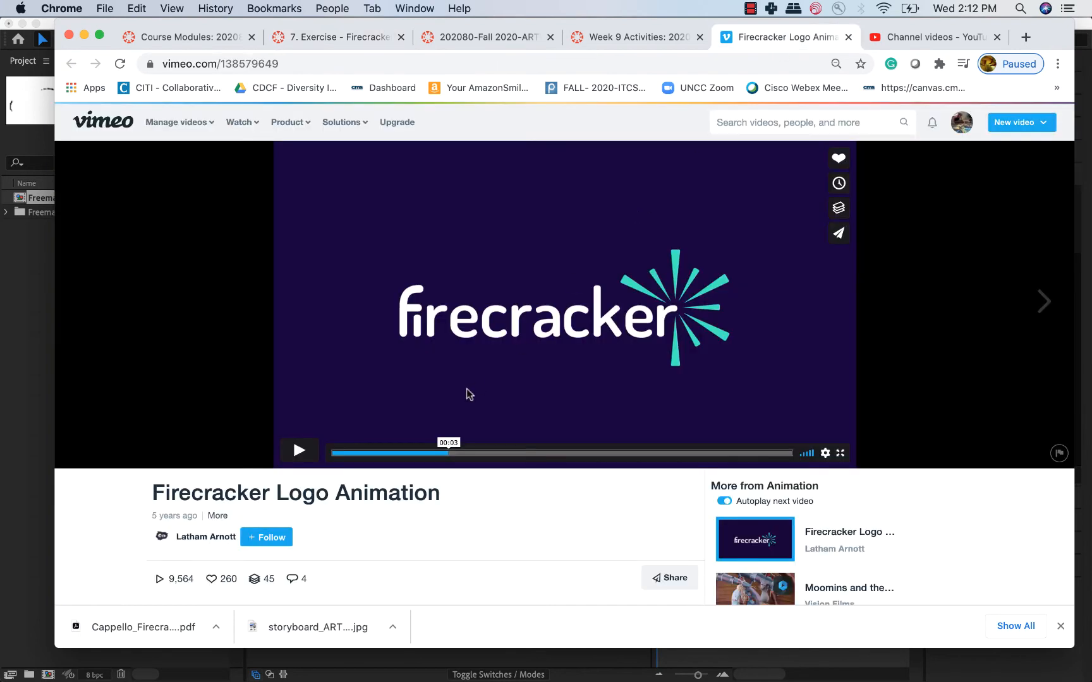
{"action": "left_click_drag", "start_coordinate": [407, 452], "coordinate": [342, 453]}
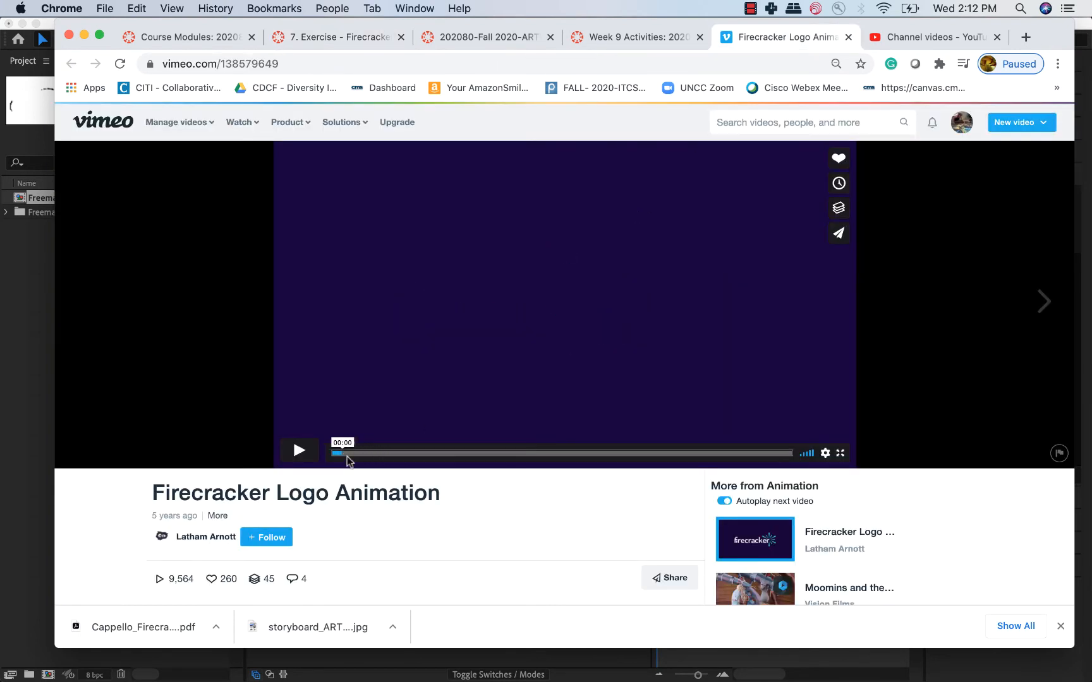
{"action": "key", "text": "space"}
{"action": "left_click", "coordinate": [306, 458]}
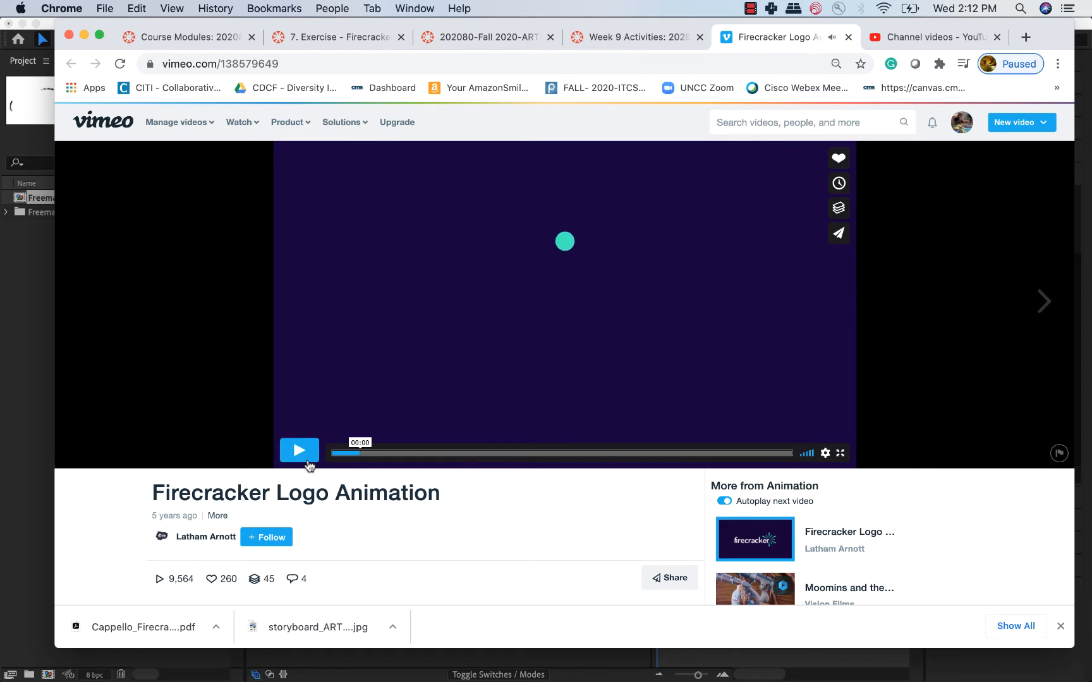
Back in After Effects, extend Layer 1 to about 15 frames and place Layer 2 at about frame 14, overlapping its end.
{"action": "left_click", "coordinate": [28, 454]}
{"action": "left_click", "coordinate": [657, 306]}
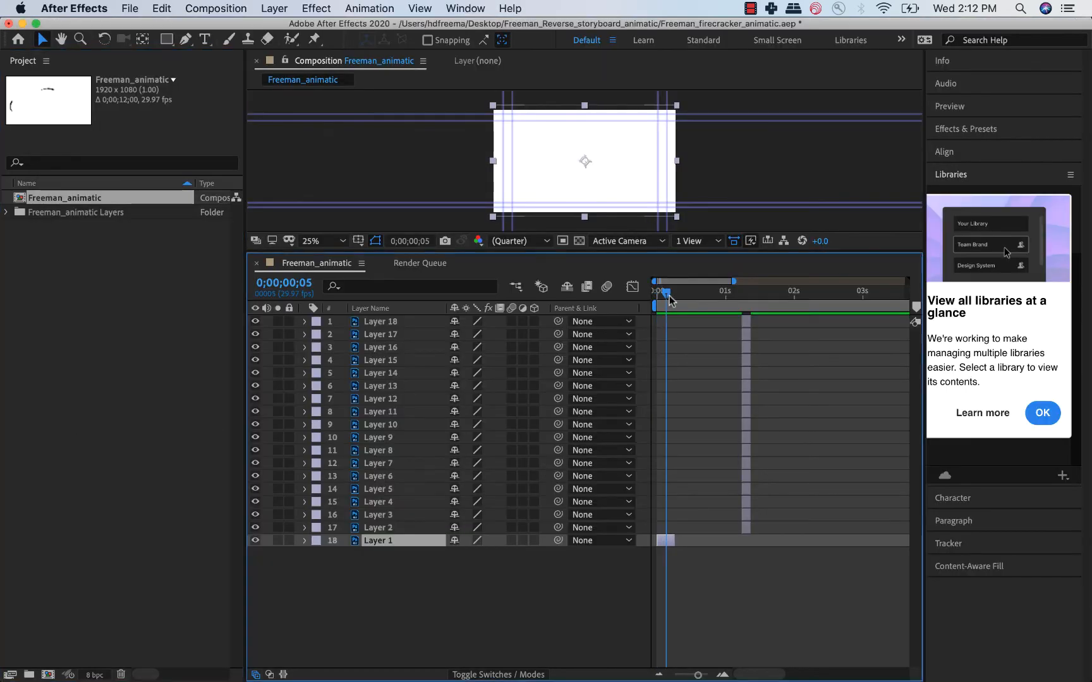
{"action": "key", "text": "space"}
{"action": "left_click_drag", "start_coordinate": [658, 308], "coordinate": [698, 312]}
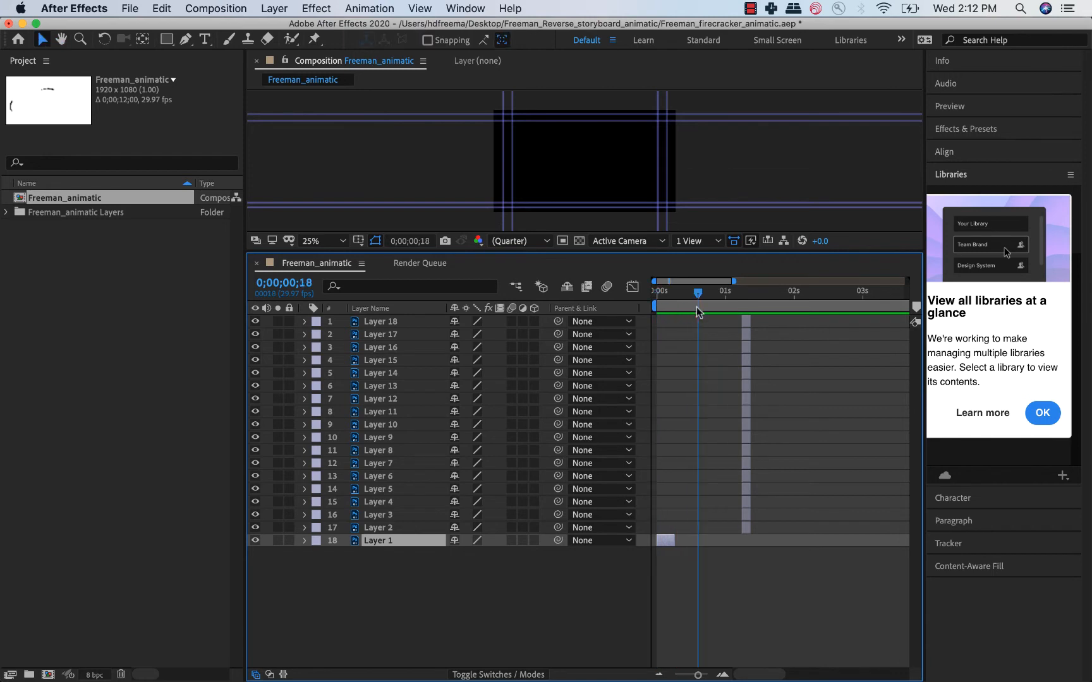
{"action": "left_click_drag", "start_coordinate": [672, 541], "coordinate": [694, 528]}
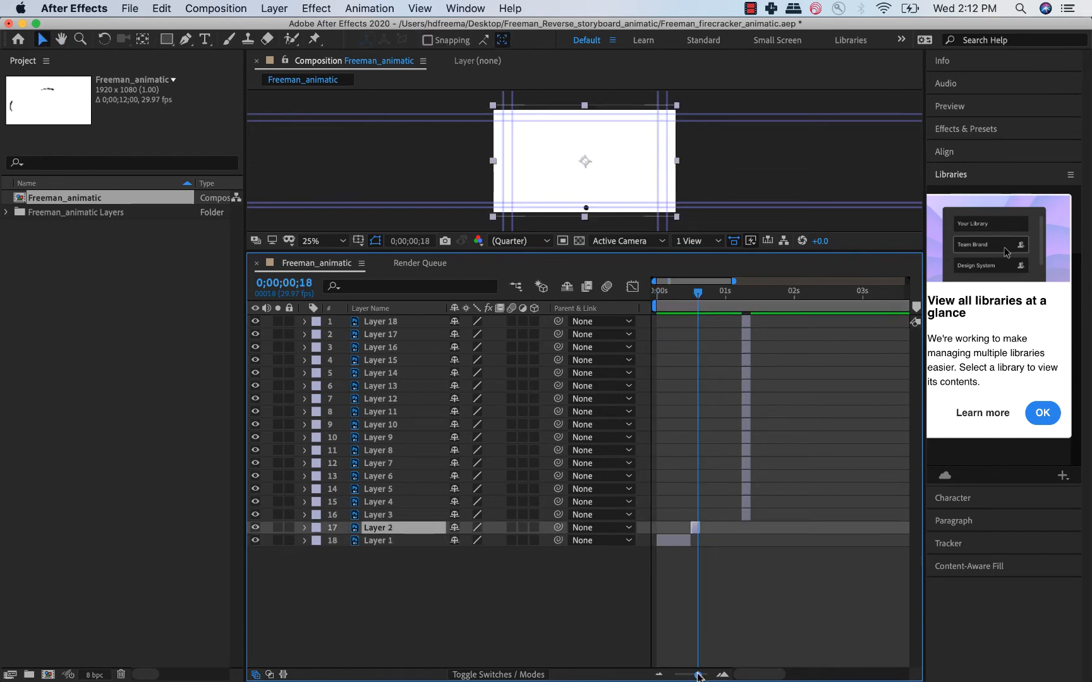
{"action": "left_click_drag", "start_coordinate": [698, 675], "coordinate": [703, 675]}
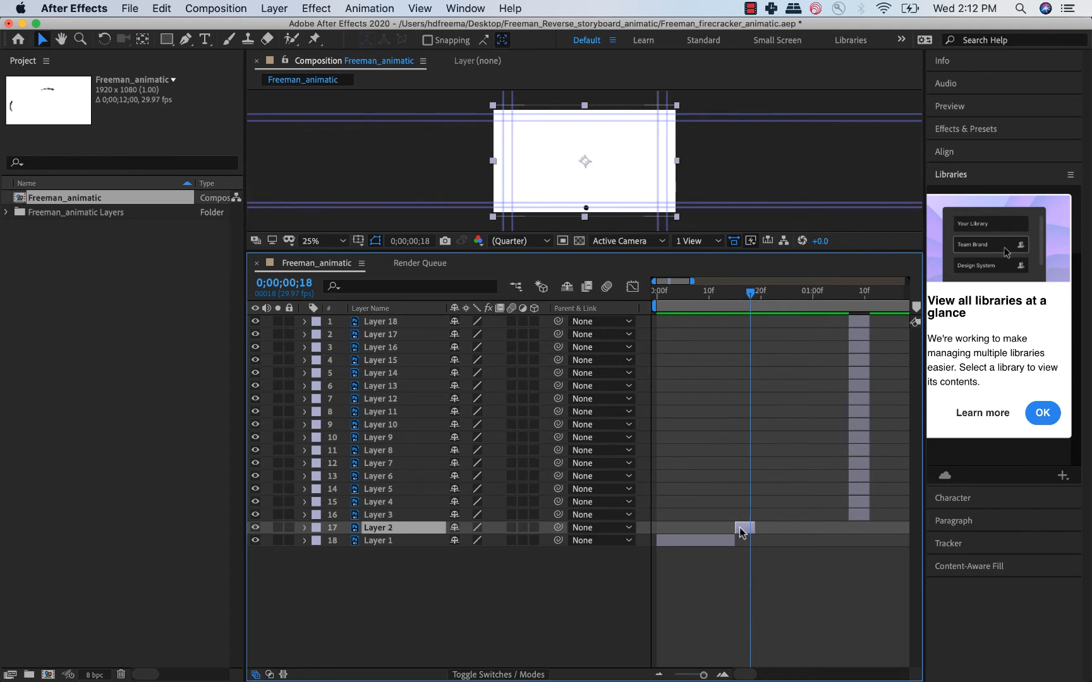
{"action": "left_click_drag", "start_coordinate": [743, 533], "coordinate": [740, 533]}
Stagger the next two frames, starting Layer 3 at about frame 17 and Layer 4 at about frame 19, overlapping the preceding layers.
{"action": "left_click_drag", "start_coordinate": [734, 295], "coordinate": [741, 300]}
{"action": "left_click_drag", "start_coordinate": [857, 515], "coordinate": [754, 521]}
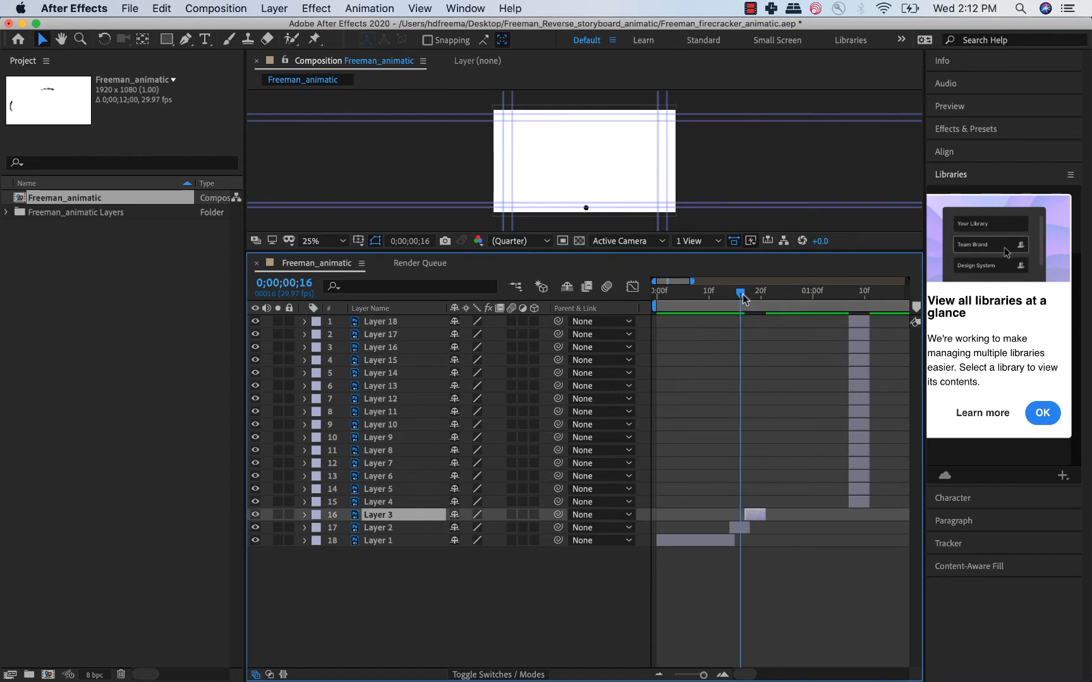
{"action": "left_click_drag", "start_coordinate": [742, 295], "coordinate": [751, 295]}
{"action": "left_click_drag", "start_coordinate": [868, 502], "coordinate": [763, 505]}
Place Layer 5 at about frame 22 and Layer 6 at about frame 25, previewing the sequence between the two moves.
{"action": "left_click_drag", "start_coordinate": [749, 291], "coordinate": [766, 293]}
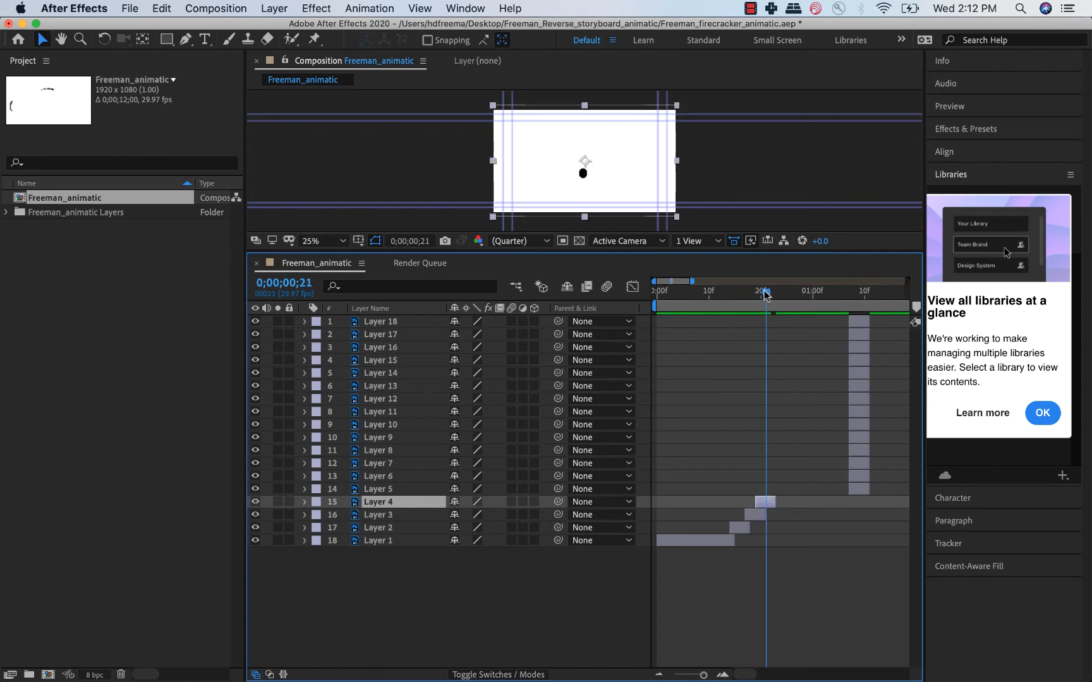
{"action": "left_click_drag", "start_coordinate": [858, 492], "coordinate": [779, 495]}
{"action": "key", "text": "space"}
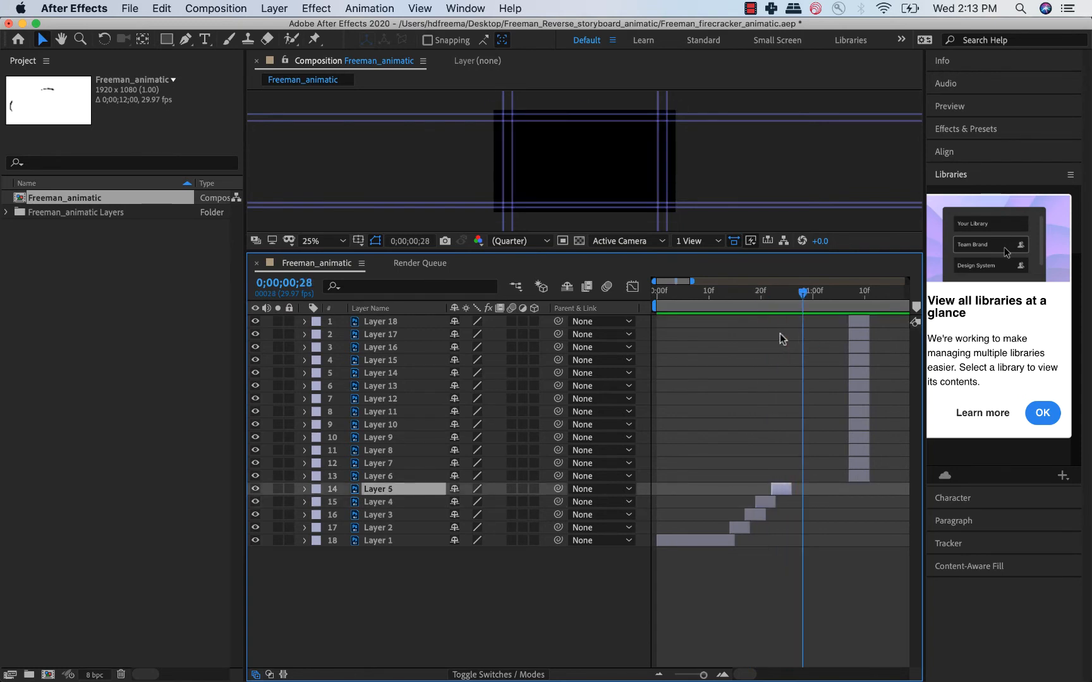
{"action": "left_click", "coordinate": [780, 302]}
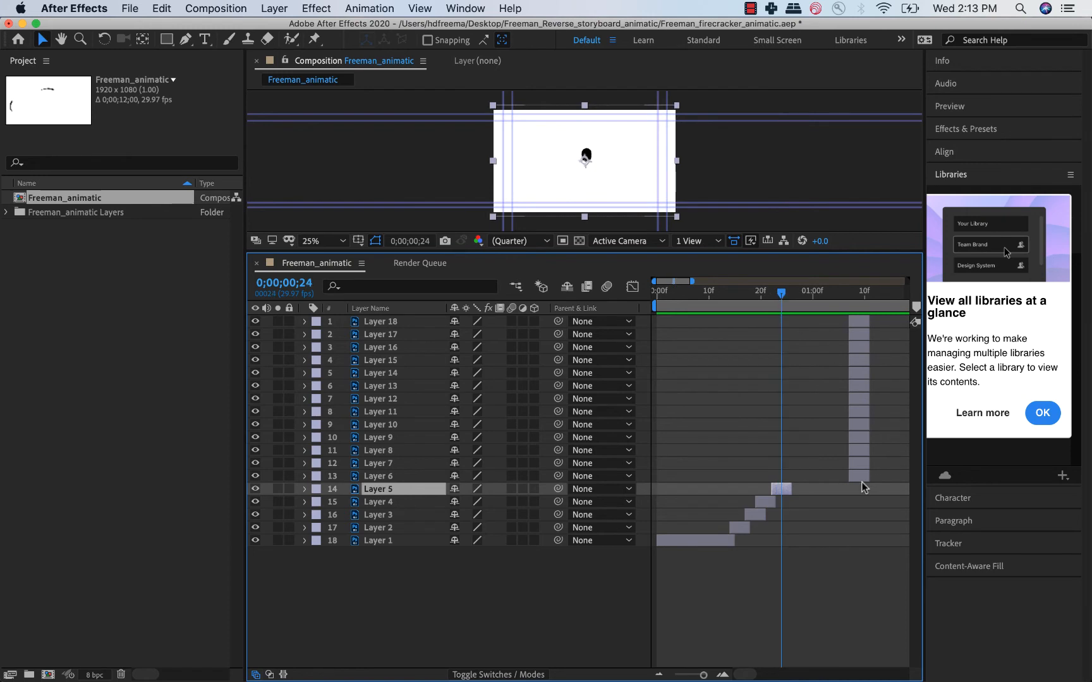
{"action": "left_click_drag", "start_coordinate": [862, 481], "coordinate": [798, 478]}
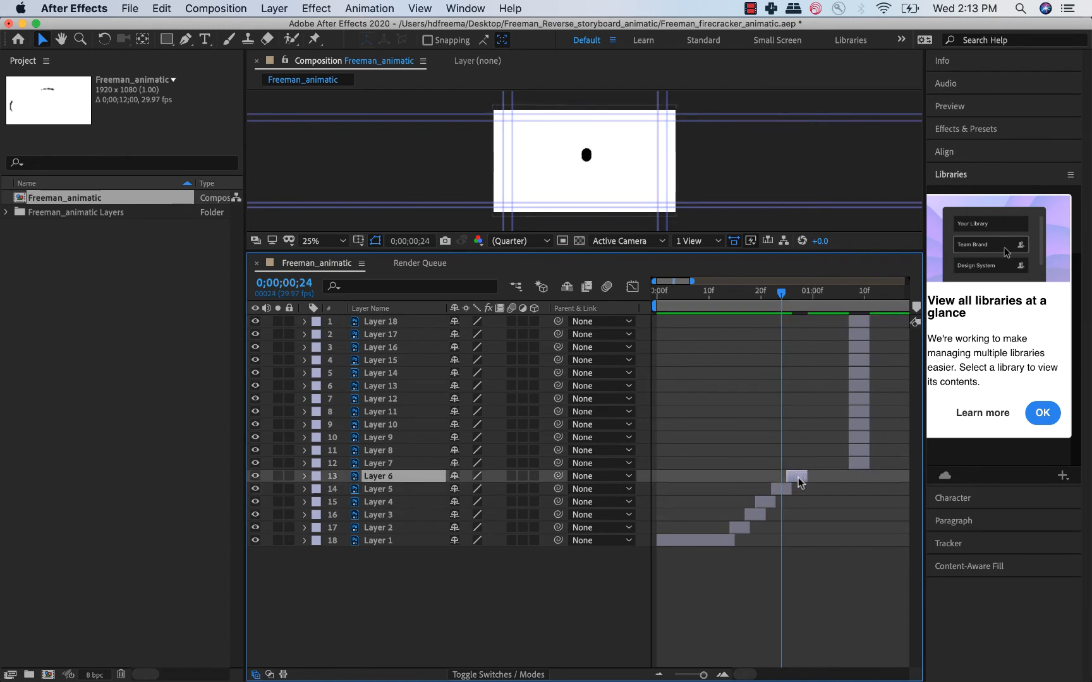
{"action": "left_click_drag", "start_coordinate": [779, 299], "coordinate": [789, 297]}
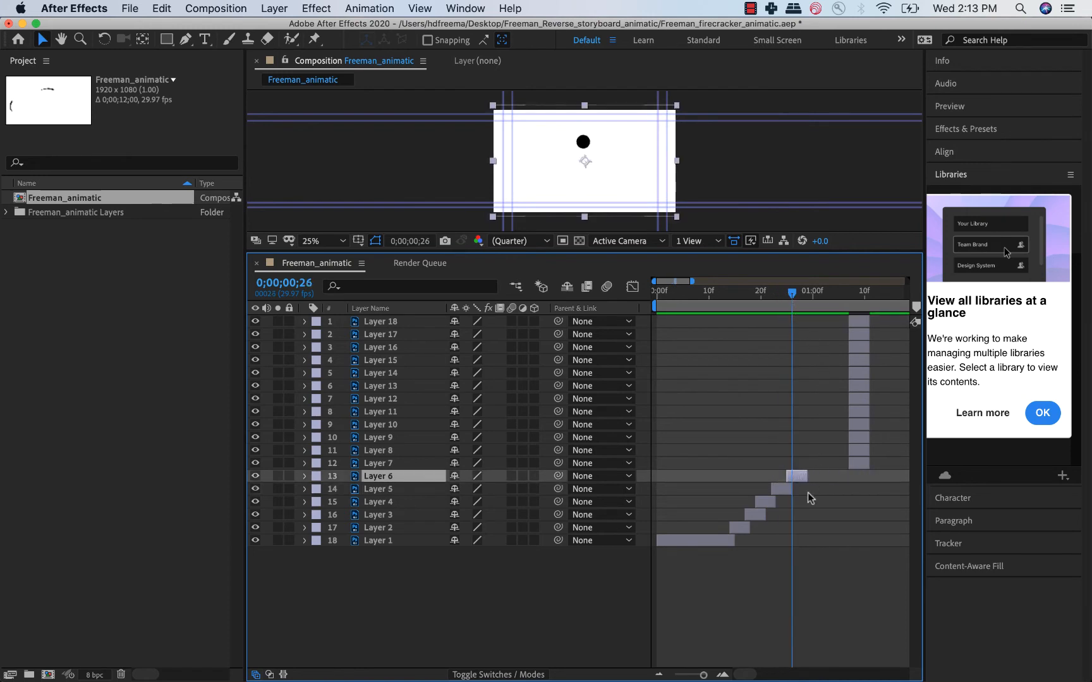
Place Layer 7 at about frame 29 and Layer 8 at about 1;03, extending Layers 6 and 7 to overlap the following layers.
{"action": "left_click_drag", "start_coordinate": [859, 463], "coordinate": [819, 463]}
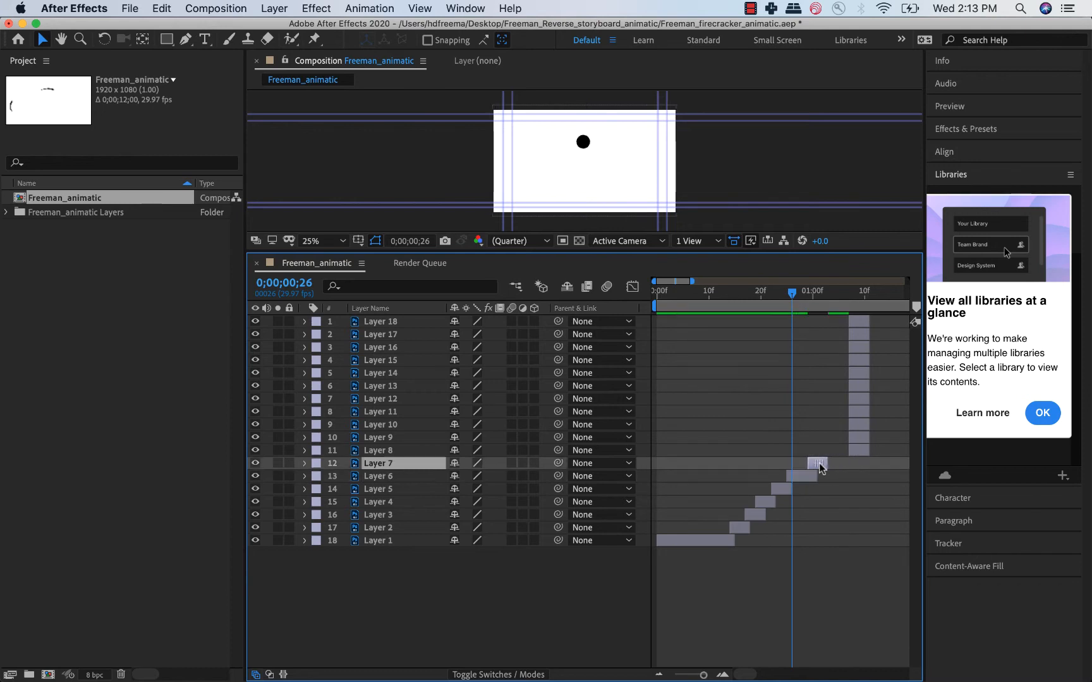
{"action": "left_click", "coordinate": [813, 294]}
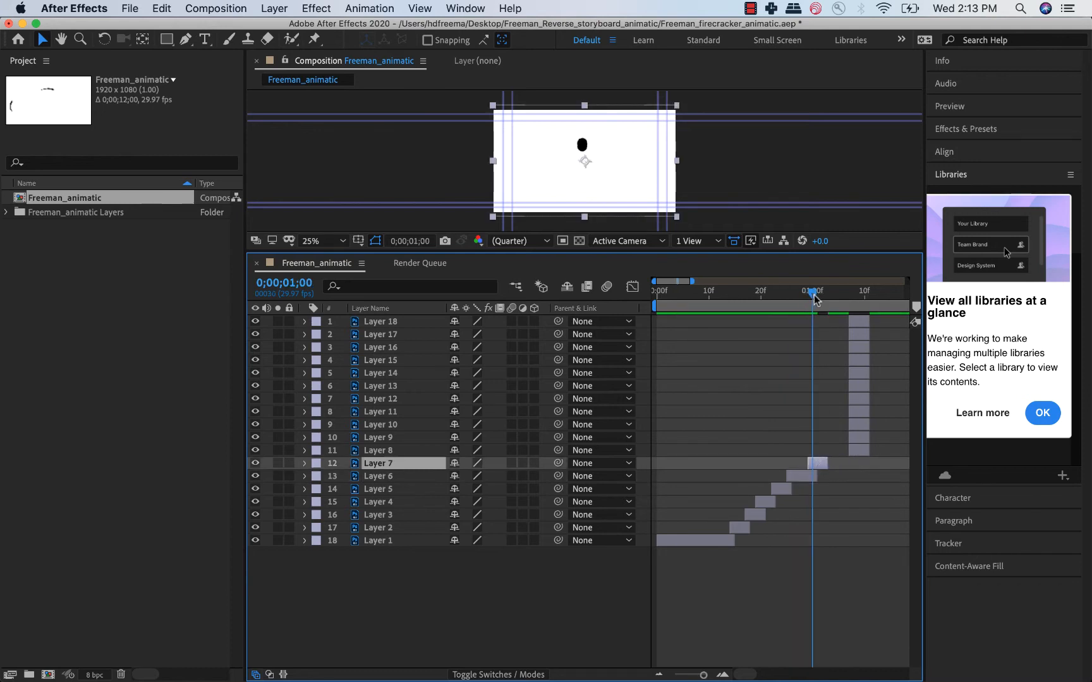
{"action": "left_click_drag", "start_coordinate": [829, 463], "coordinate": [843, 451]}
{"action": "left_click", "coordinate": [865, 450]}
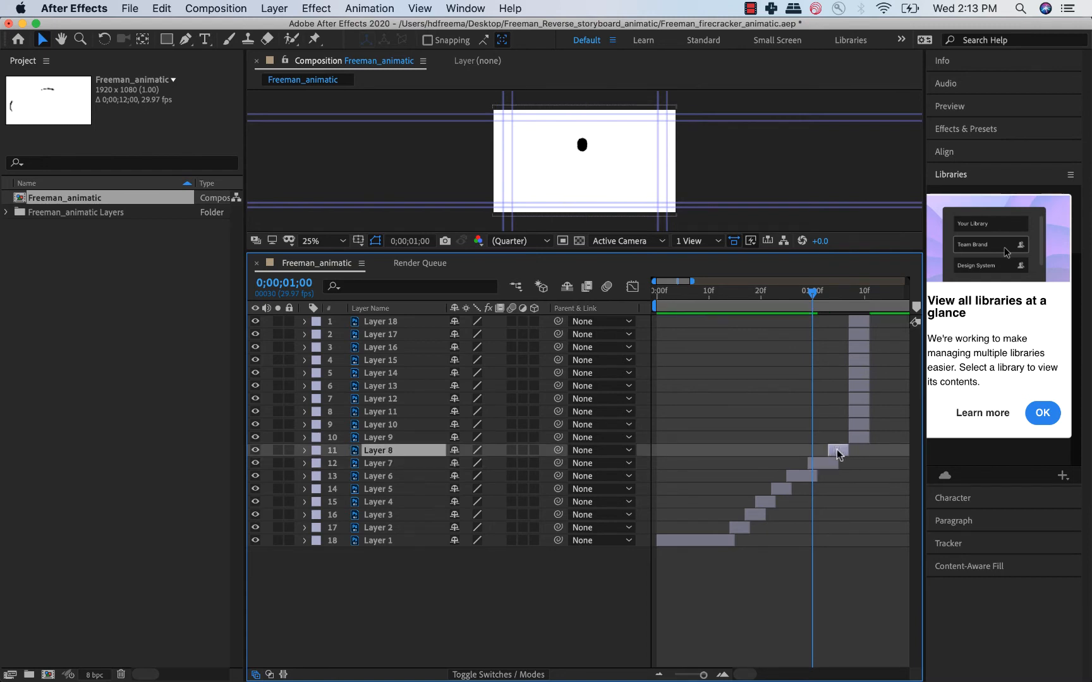
{"action": "left_click", "coordinate": [833, 294]}
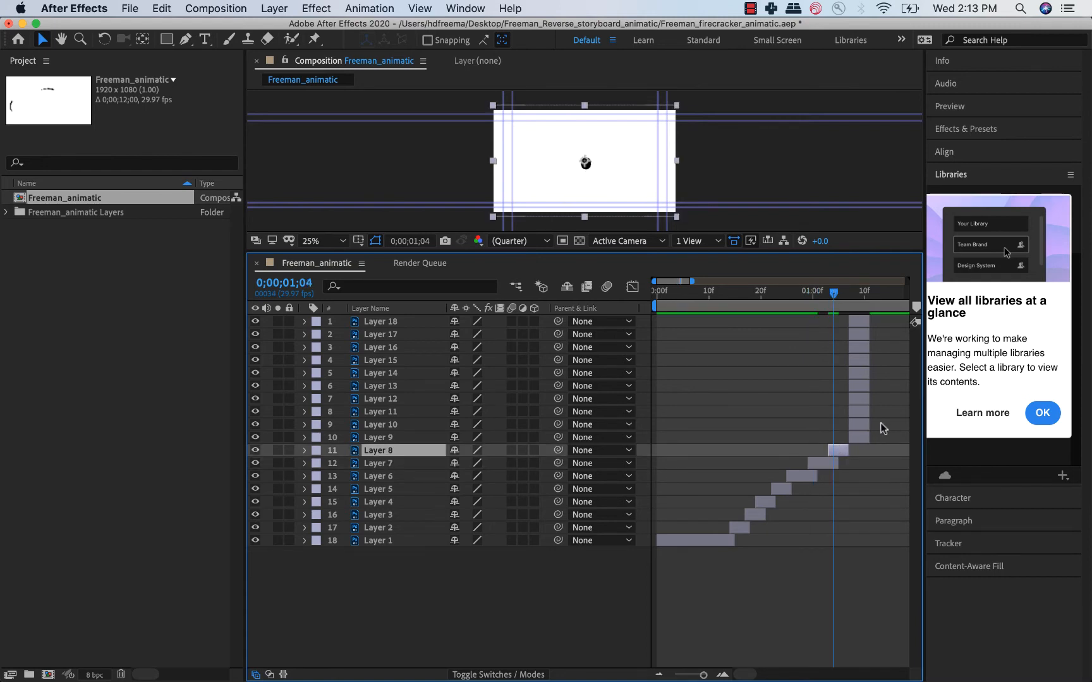
Shift Layers 9 through 18 together to start at about 1;14 and preview the sequence from the beginning.
{"action": "left_click", "coordinate": [865, 438]}
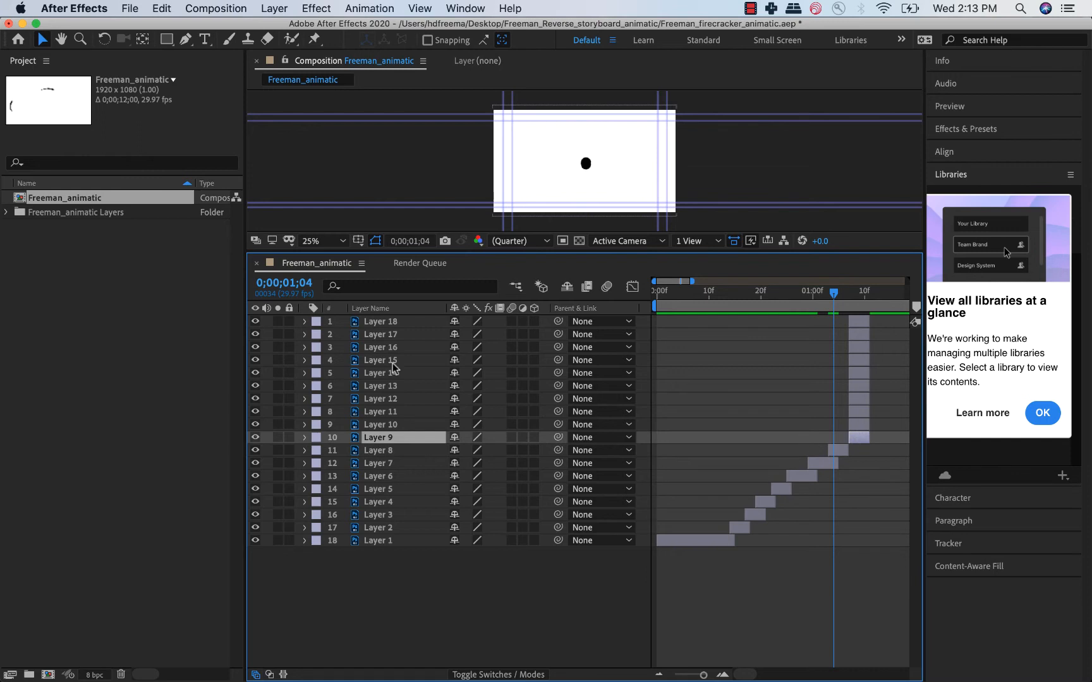
{"action": "left_click", "coordinate": [383, 323], "text": "shift"}
{"action": "left_click_drag", "start_coordinate": [859, 363], "coordinate": [896, 363]}
{"action": "left_click", "coordinate": [647, 295]}
{"action": "key", "text": "space"}
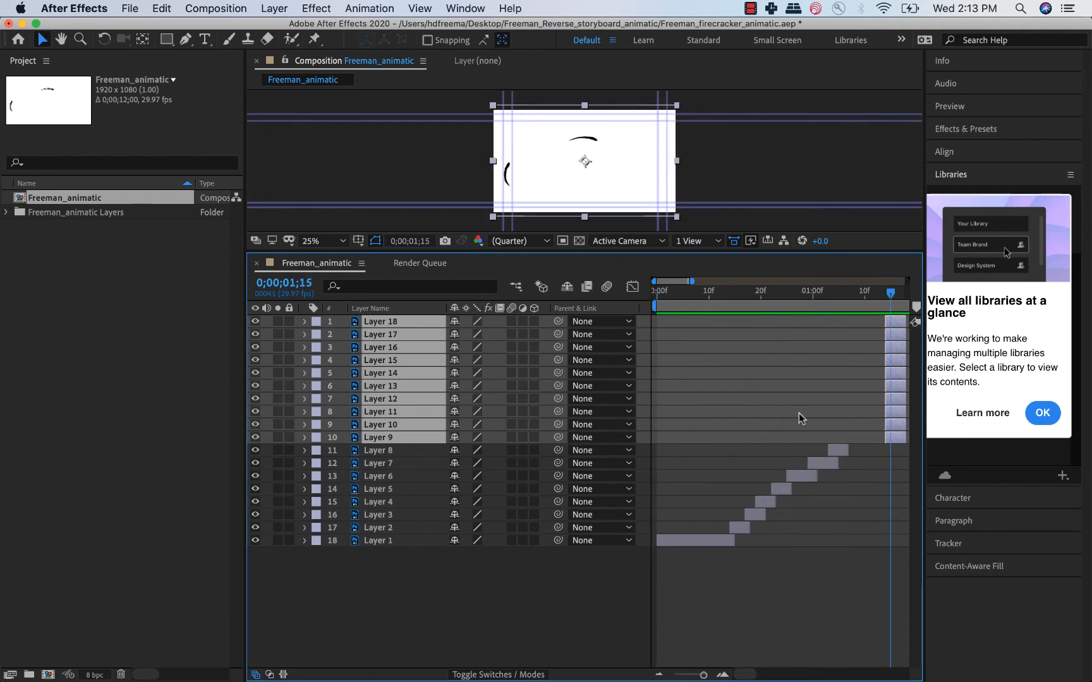
{"action": "key", "text": "space"}
Move Layer 9 to start at 1;06, overlapping the end of Layer 8, and scrub across the transition.
{"action": "scroll", "coordinate": [798, 412], "scroll_direction": "right", "scroll_amount": 2}
{"action": "left_click", "coordinate": [858, 475]}
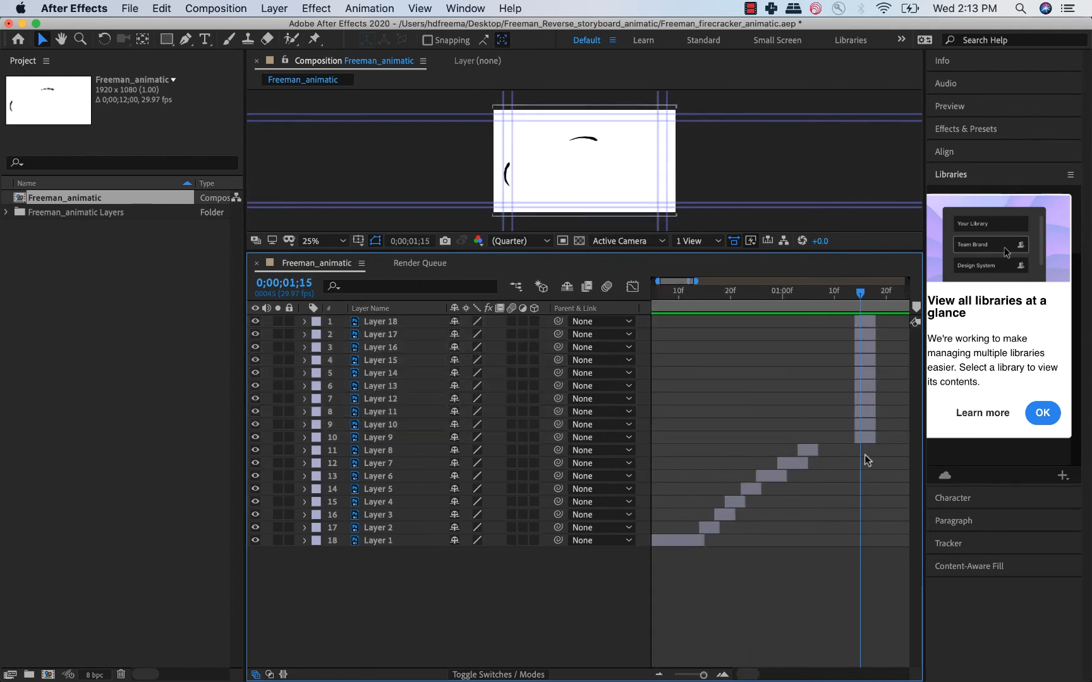
{"action": "left_click_drag", "start_coordinate": [864, 437], "coordinate": [823, 438]}
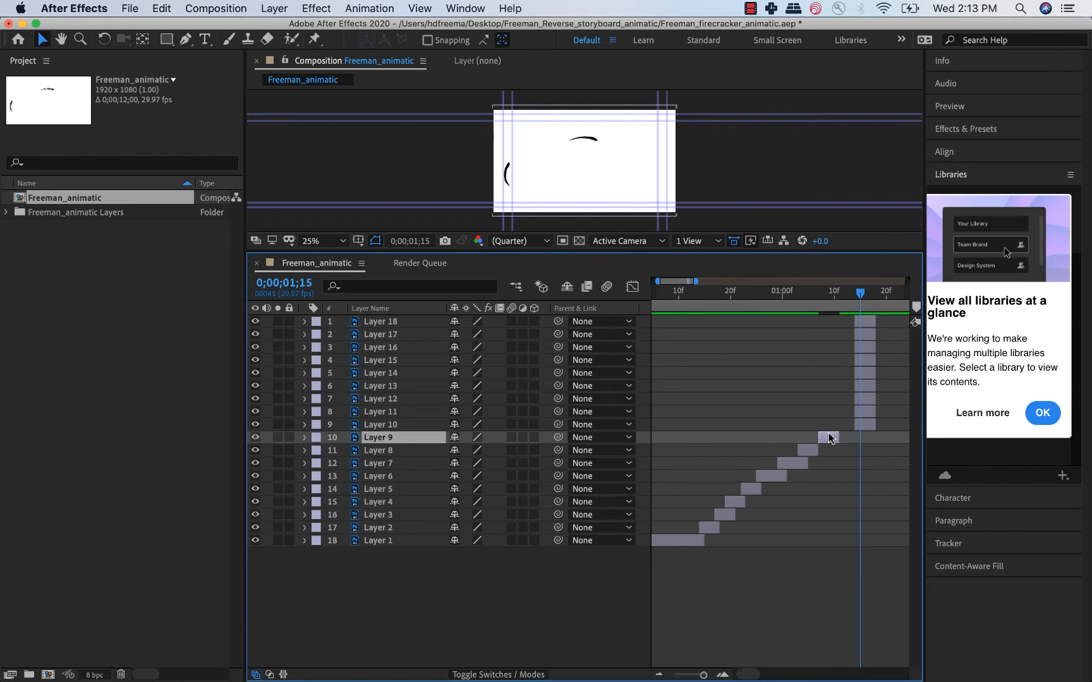
{"action": "left_click_drag", "start_coordinate": [806, 285], "coordinate": [824, 296]}
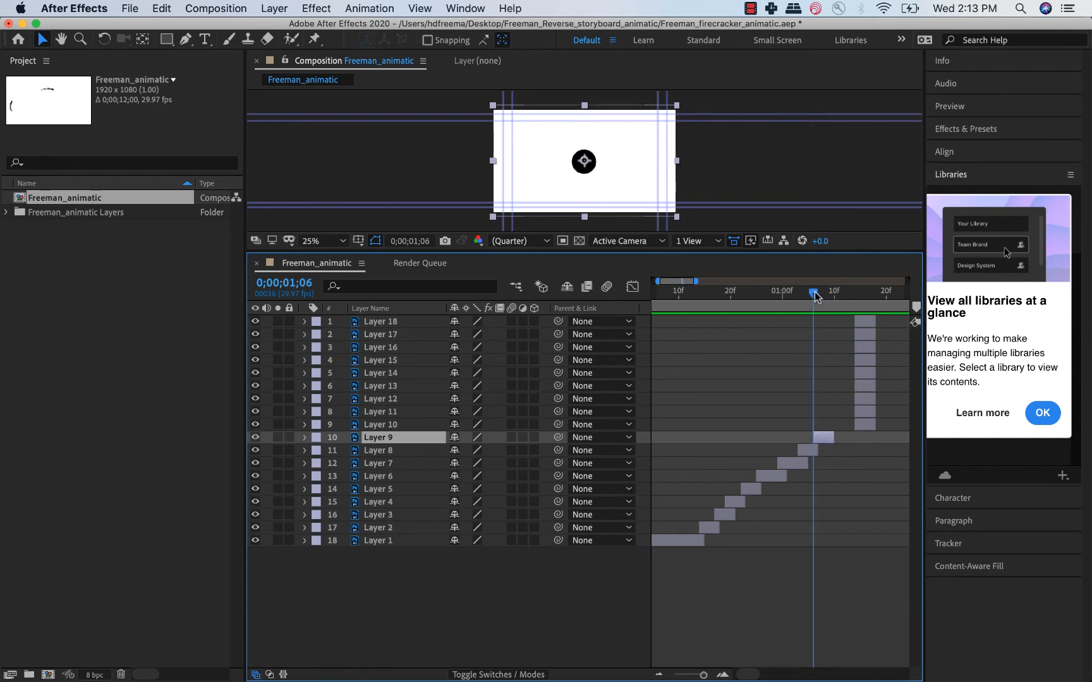
{"action": "left_click_drag", "start_coordinate": [824, 296], "coordinate": [819, 295]}
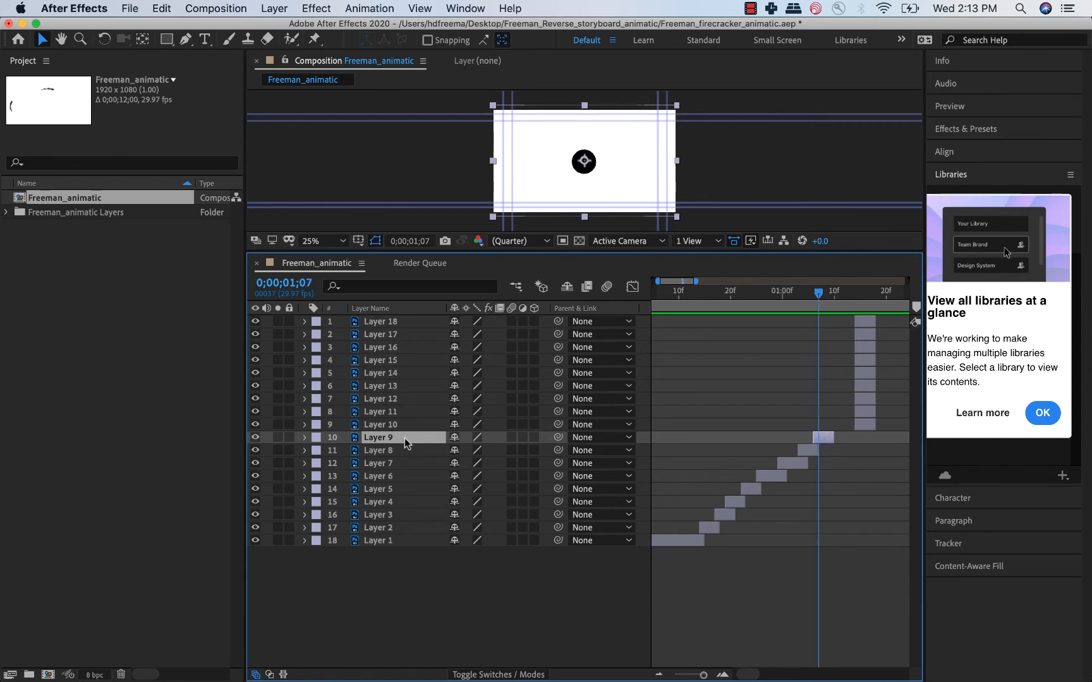
{"action": "left_click_drag", "start_coordinate": [802, 294], "coordinate": [817, 297]}
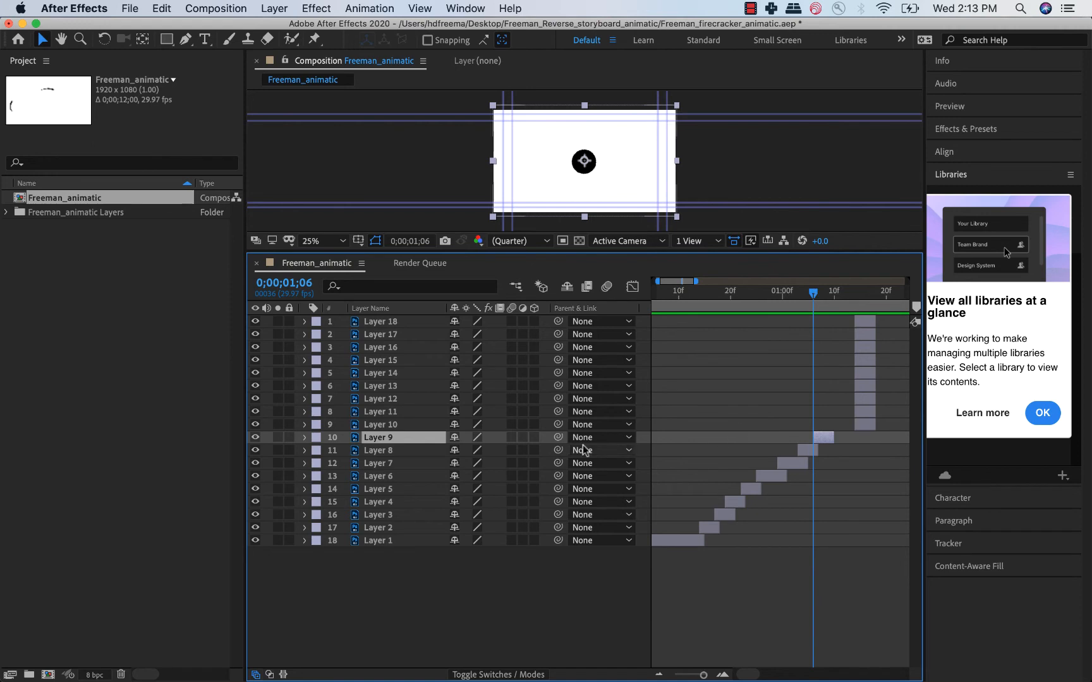
Lower Layer 9's opacity to 70% and add a scale keyframe at 1;06 with the scale reduced to 73%.
{"action": "key", "text": "t"}
{"action": "left_click_drag", "start_coordinate": [455, 451], "coordinate": [434, 454]}
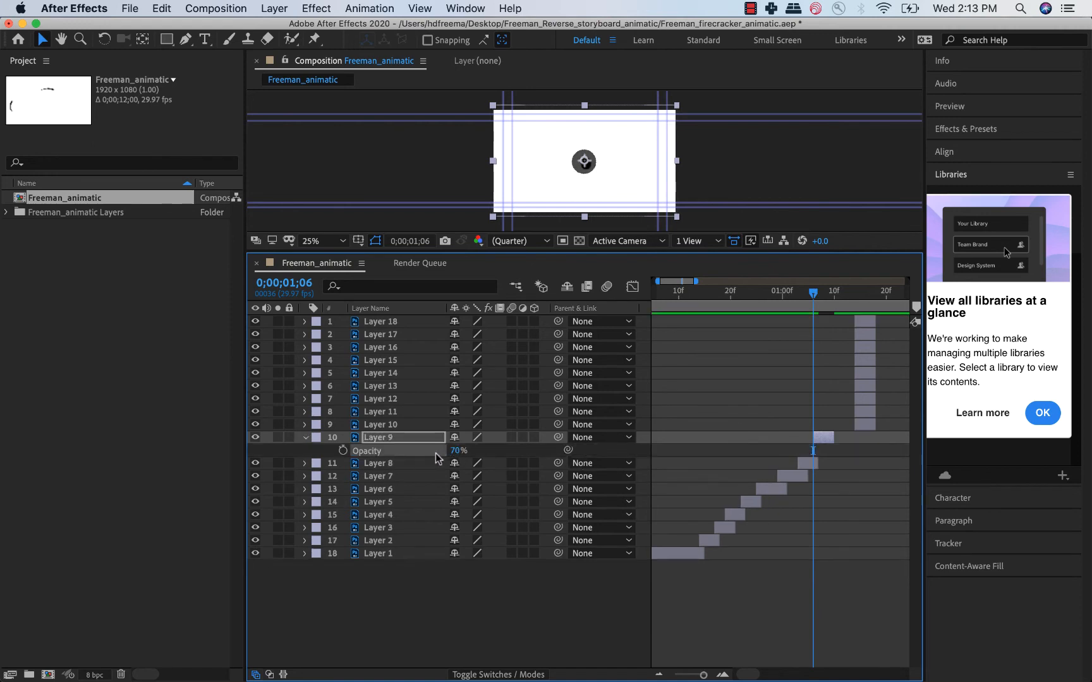
{"action": "left_click", "coordinate": [400, 436]}
{"action": "key", "text": "p"}
{"action": "key", "text": "s"}
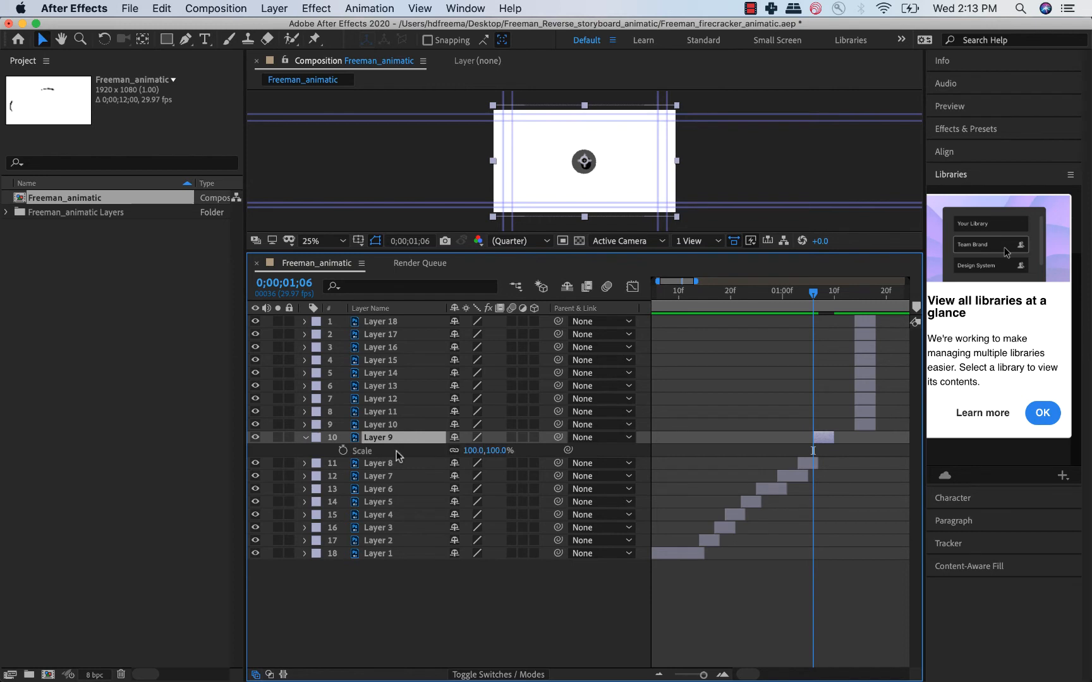
{"action": "left_click", "coordinate": [342, 451]}
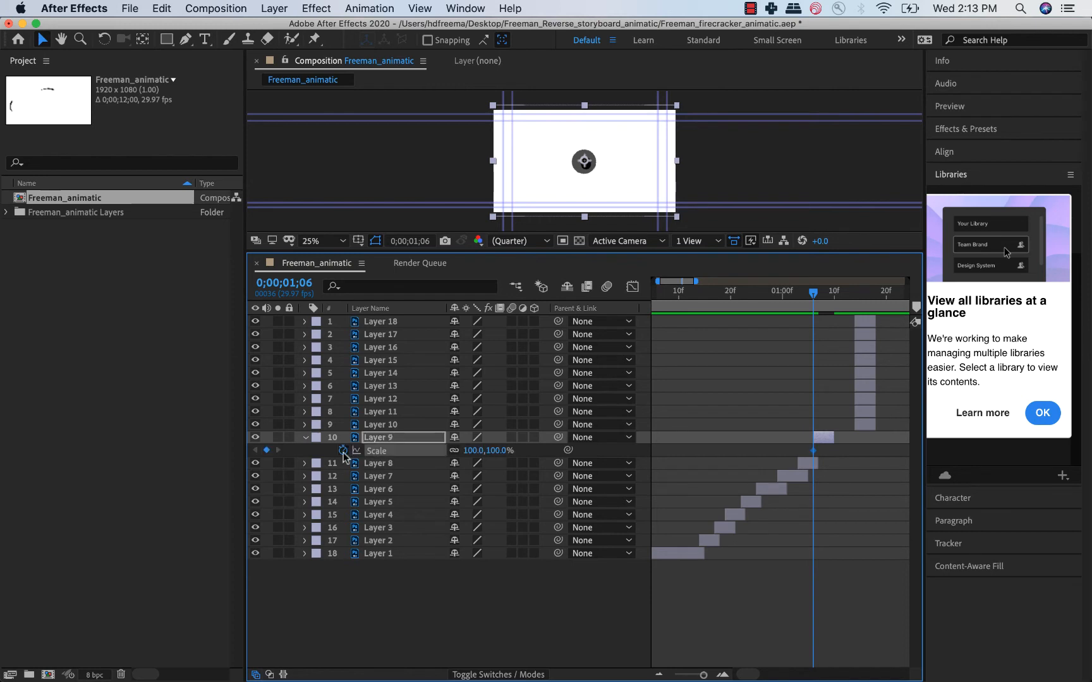
{"action": "left_click", "coordinate": [493, 456]}
{"action": "left_click", "coordinate": [489, 455]}
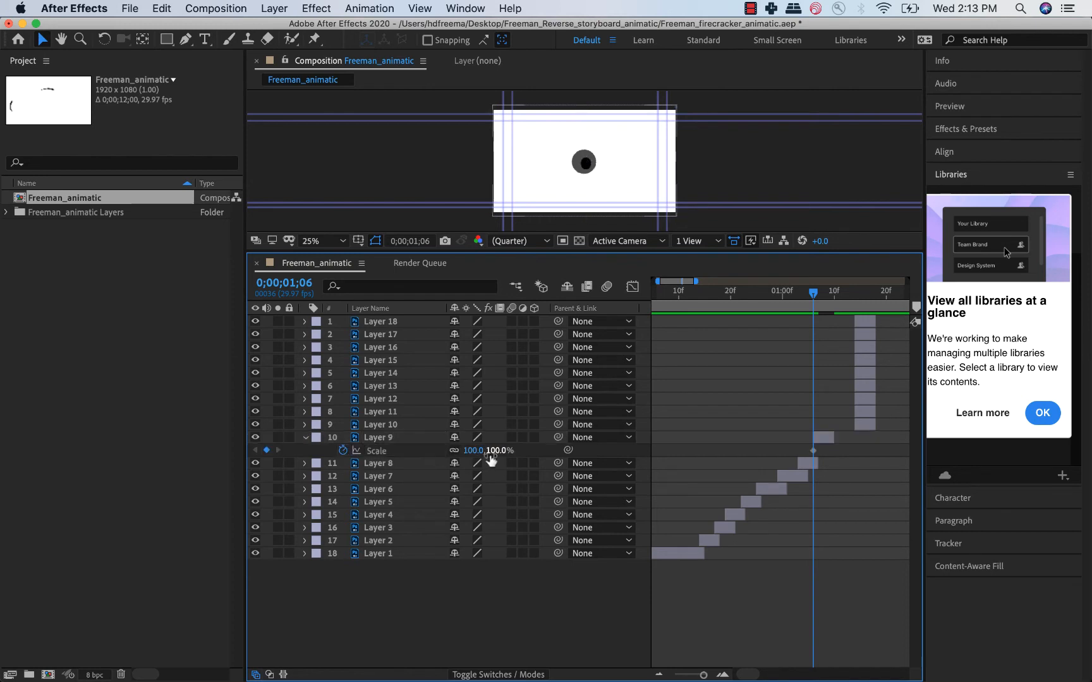
{"action": "type", "text": "88"}
{"action": "key", "text": "Return"}
{"action": "left_click_drag", "start_coordinate": [485, 451], "coordinate": [476, 452]}
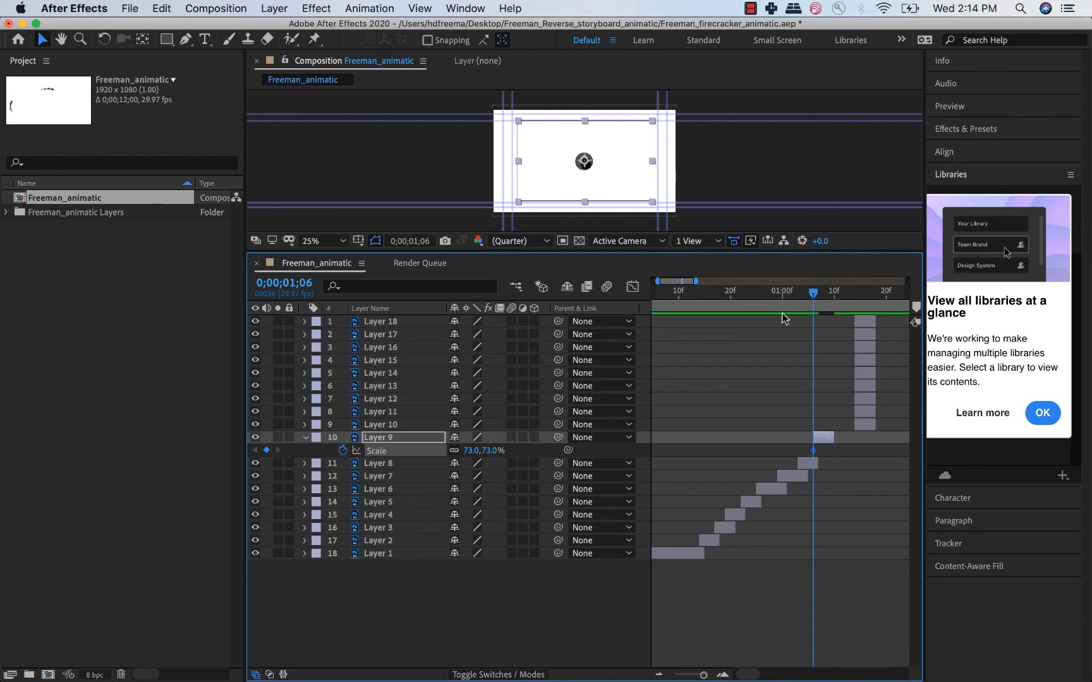
Add a second scale keyframe for Layer 9 at 1;09, setting its scale to 100%.
{"action": "left_click_drag", "start_coordinate": [815, 291], "coordinate": [831, 291]}
{"action": "left_click", "coordinate": [491, 451]}
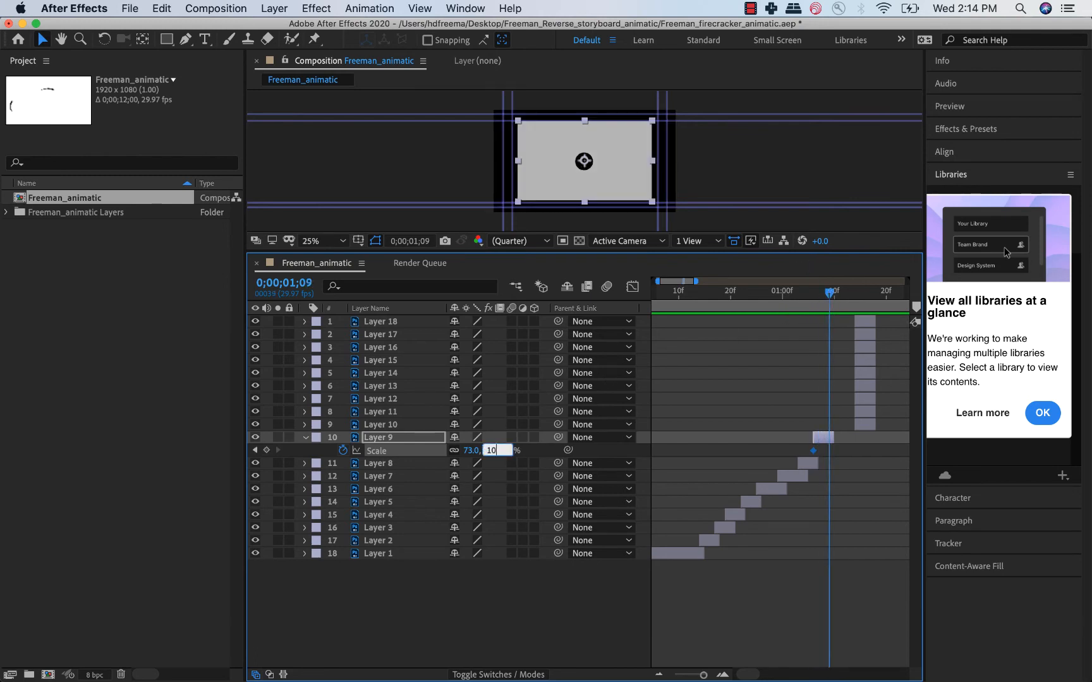
{"action": "key", "text": "Return"}
{"action": "left_click_drag", "start_coordinate": [745, 296], "coordinate": [772, 304]}
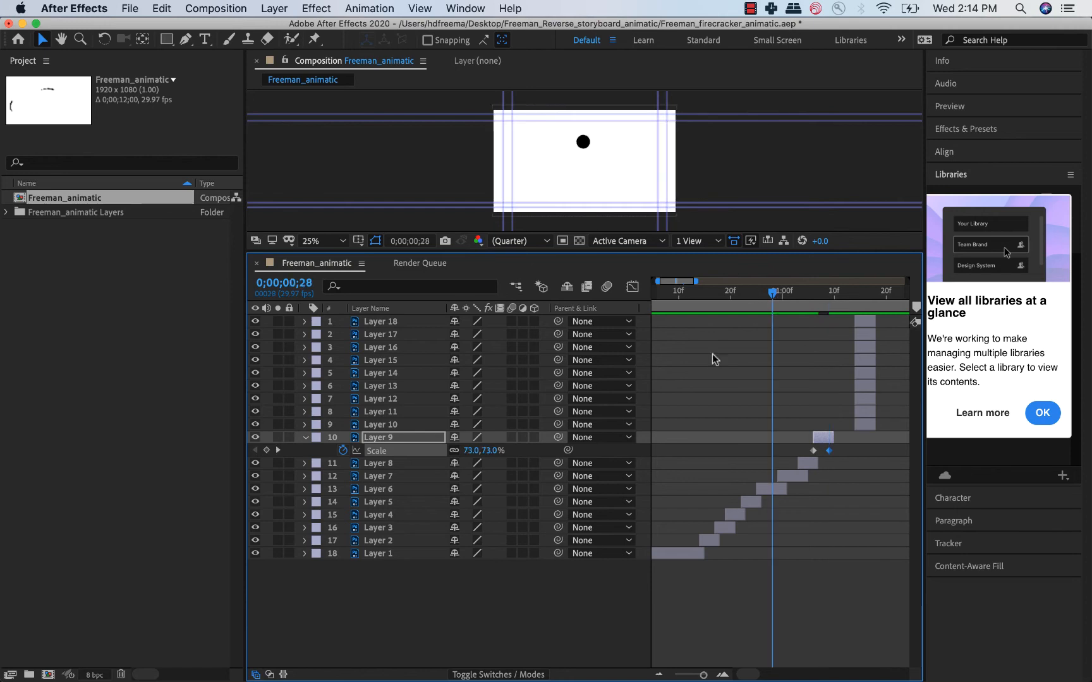
Restore Layer 9's opacity to 100% and preview the sequence from frame 20.
{"action": "left_click", "coordinate": [382, 438]}
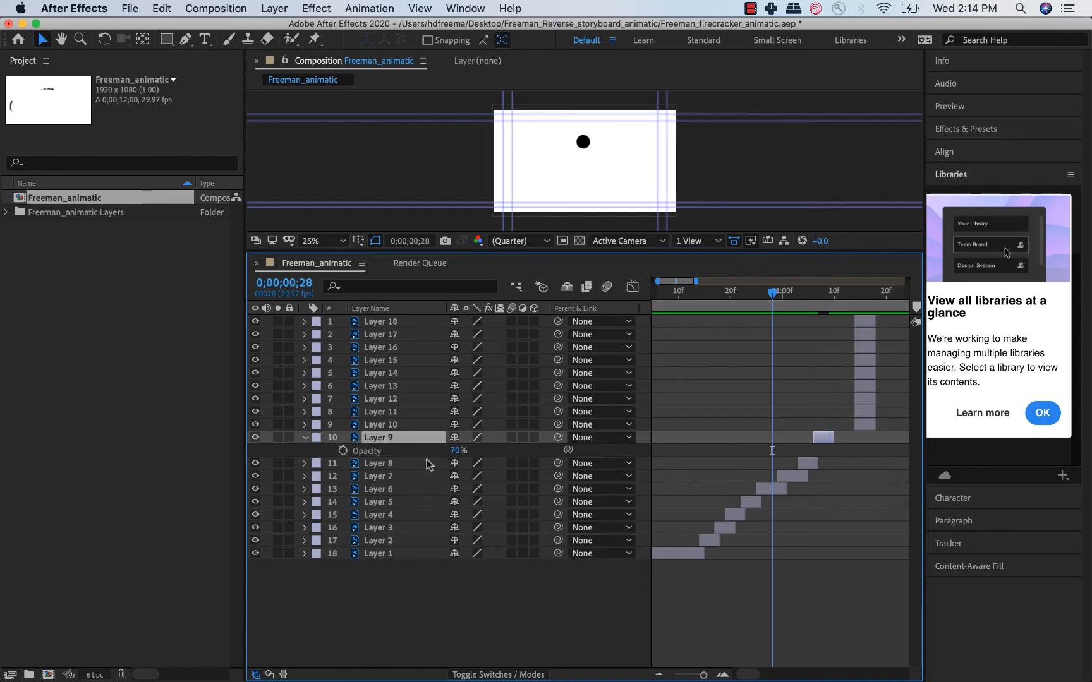
{"action": "key", "text": "t"}
{"action": "left_click", "coordinate": [731, 296]}
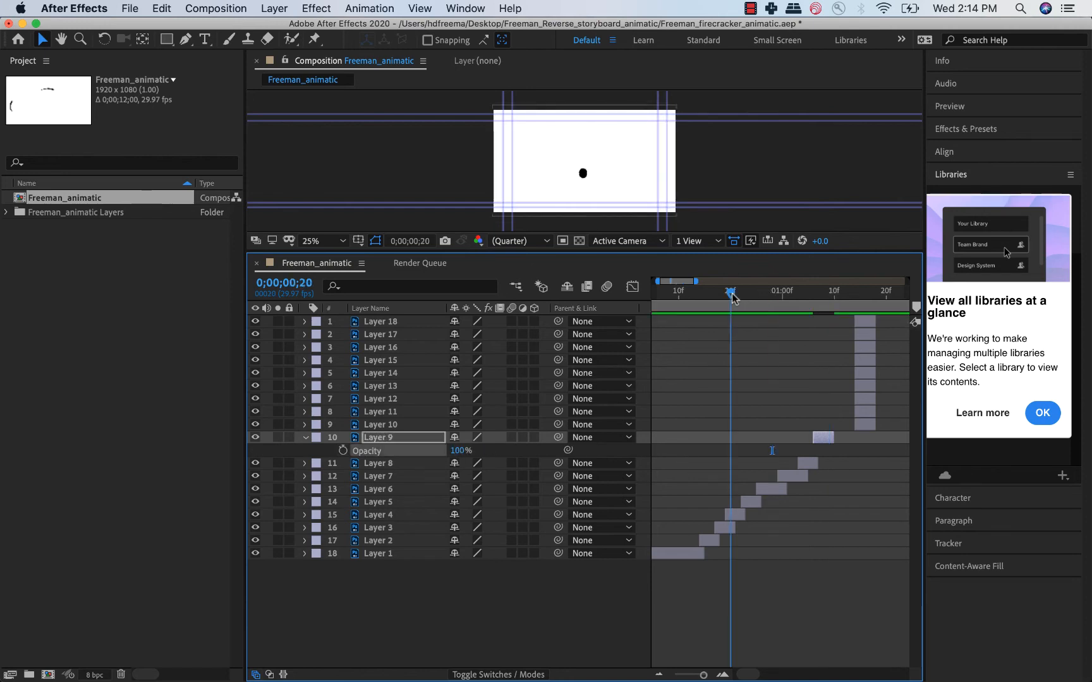
{"action": "key", "text": "space"}
{"action": "key", "text": "space"}
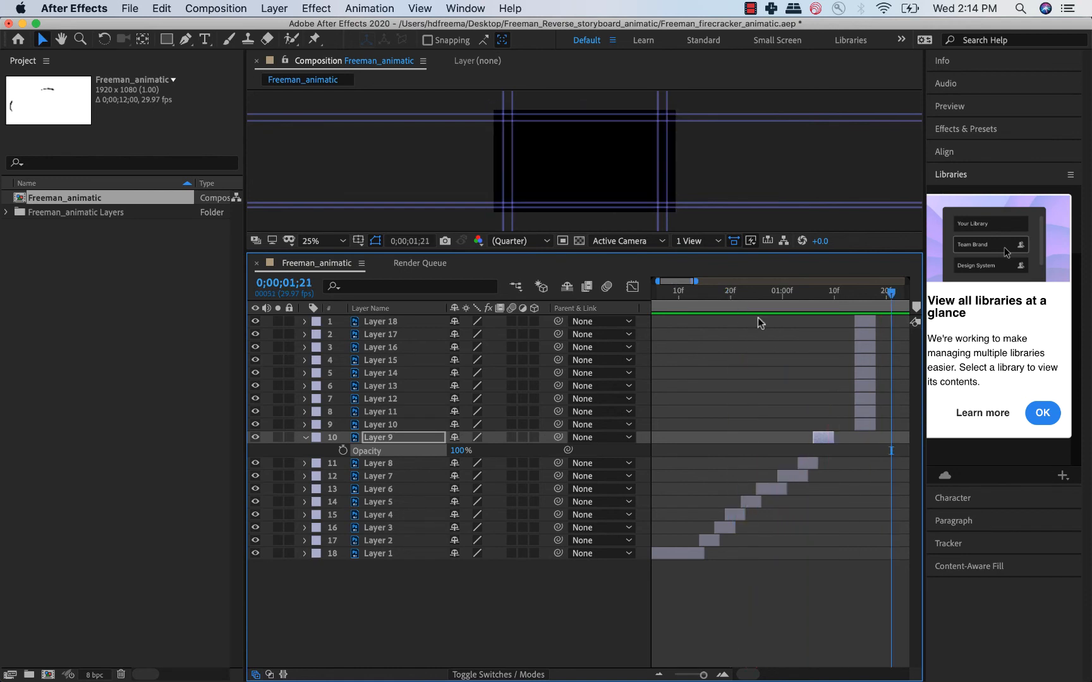
Extend Layer 1 well past the other layers as a continuous white background and preview from frame 23.
{"action": "left_click", "coordinate": [823, 290]}
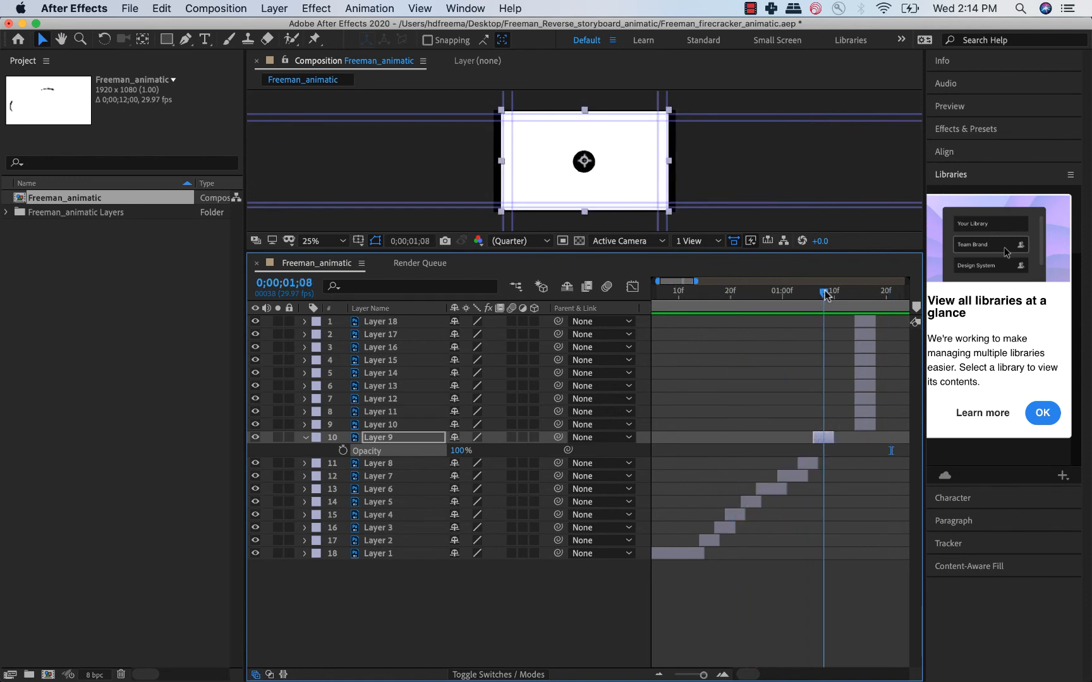
{"action": "left_click_drag", "start_coordinate": [710, 555], "coordinate": [926, 559]}
{"action": "scroll", "coordinate": [753, 513], "scroll_direction": "right", "scroll_amount": 3}
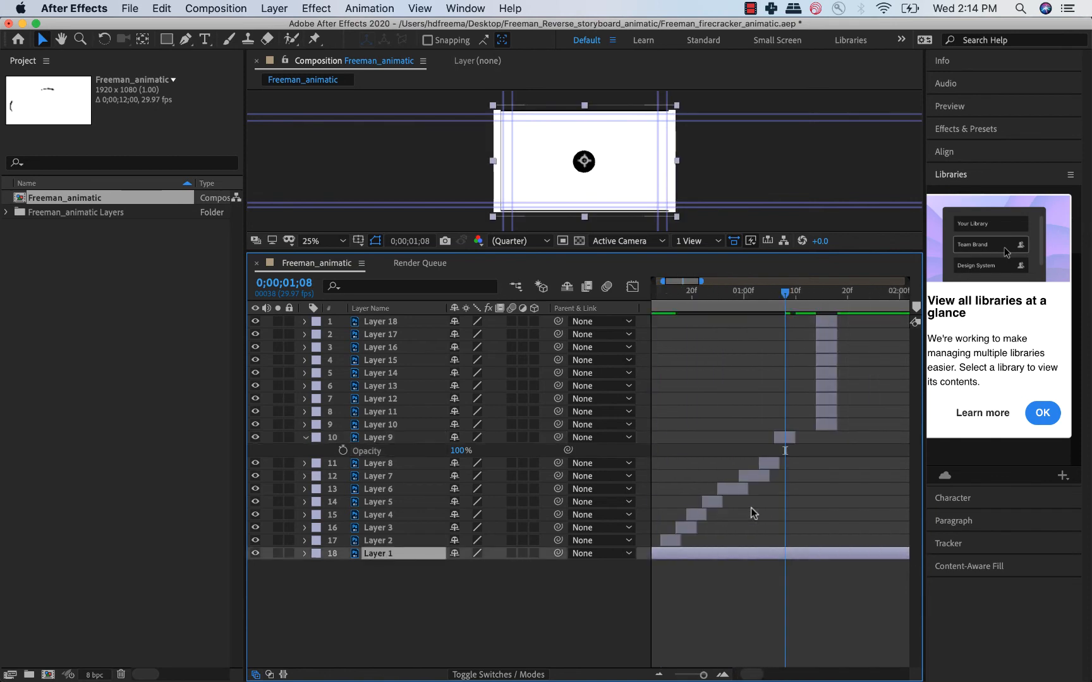
{"action": "left_click", "coordinate": [706, 293]}
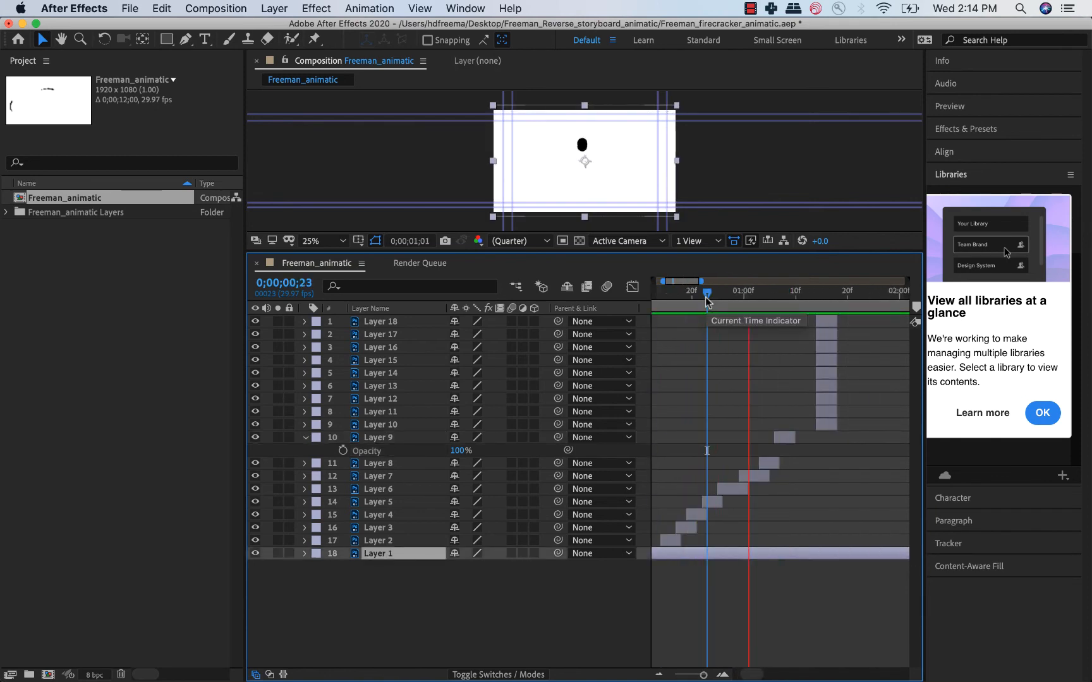
Place Layer 10 at about 1;09, overlapping the end of Layer 9, and check the transition.
{"action": "left_click_drag", "start_coordinate": [707, 295], "coordinate": [806, 293]}
{"action": "left_click_drag", "start_coordinate": [830, 426], "coordinate": [809, 429]}
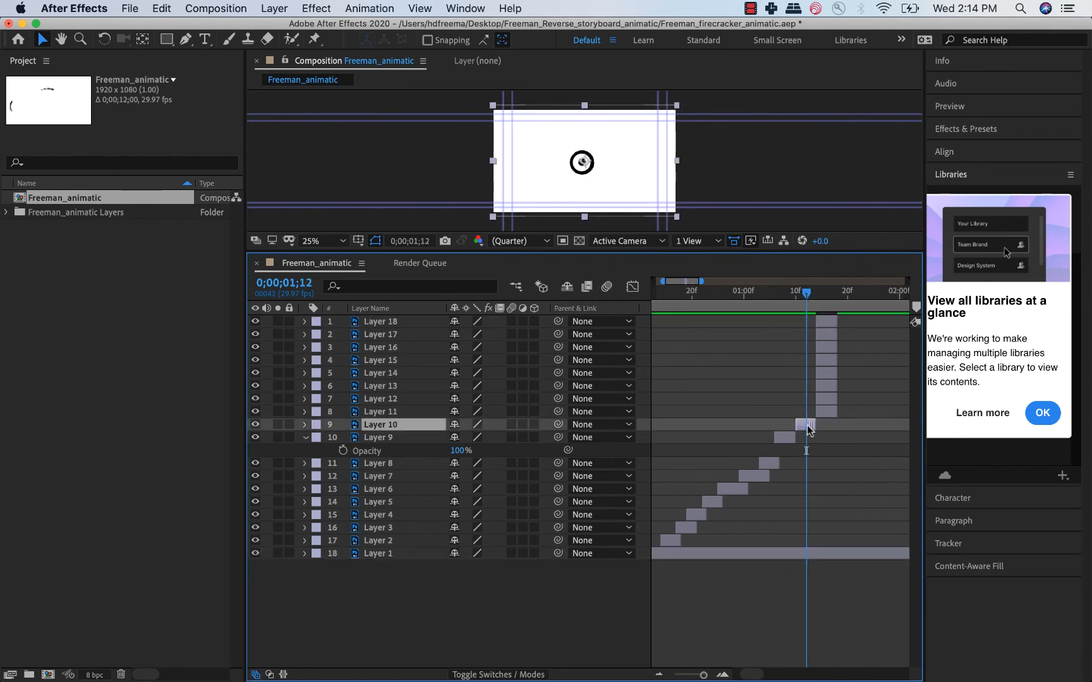
{"action": "left_click", "coordinate": [800, 292]}
Switch to Chrome and play the first second or so of the Firecracker Logo Animation on Vimeo to check its timing.
{"action": "mouse_move", "coordinate": [323, 679]}
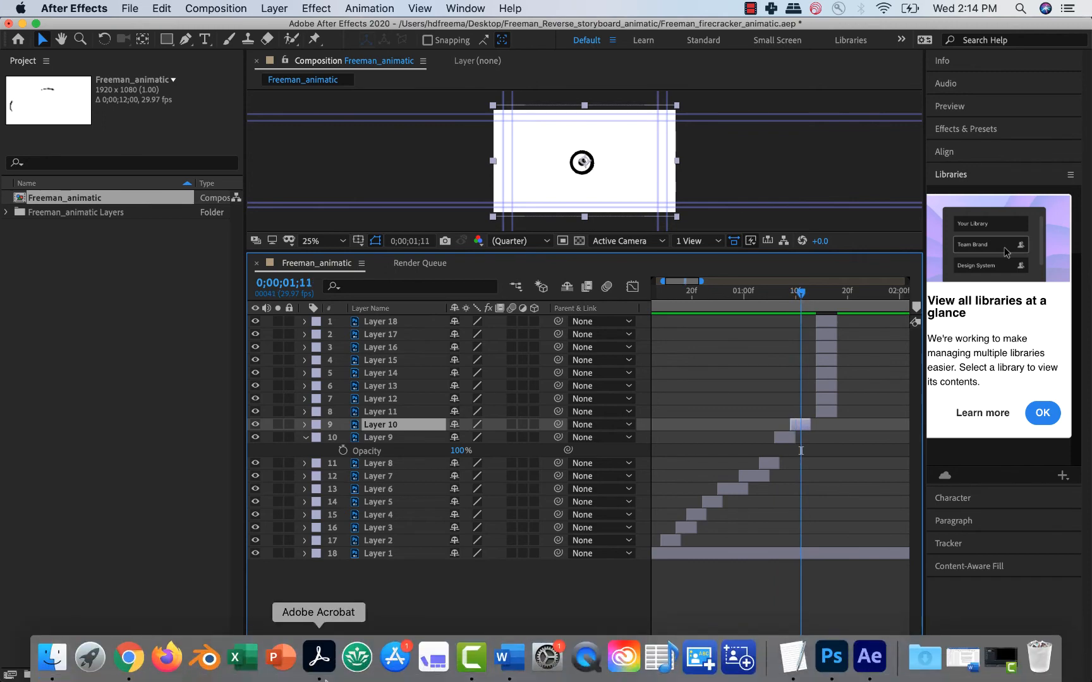
{"action": "left_click", "coordinate": [129, 658]}
{"action": "left_click", "coordinate": [301, 452]}
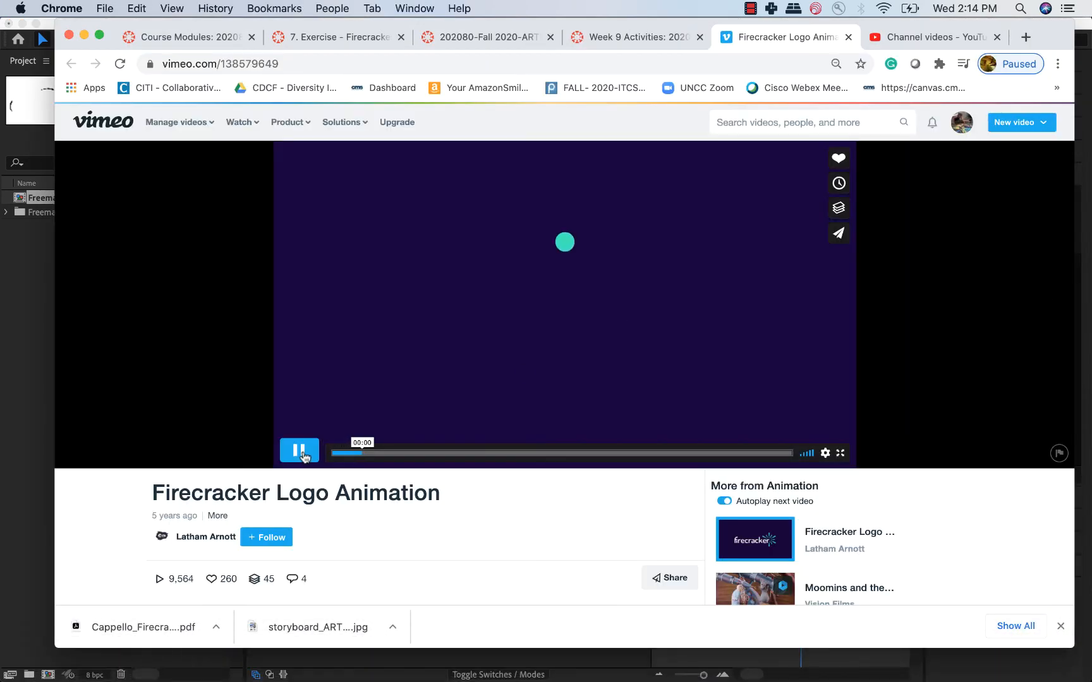
{"action": "left_click", "coordinate": [301, 452]}
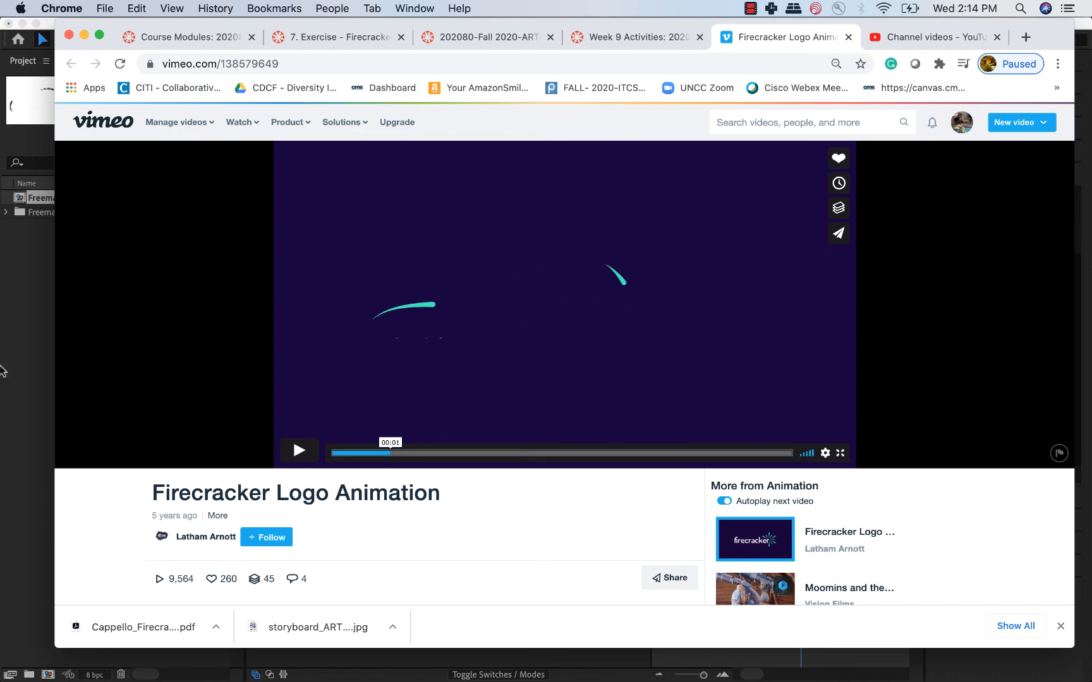
Return to After Effects and preview the bouncing circle sequence through Layer 10 to compare its timing with the reference.
{"action": "left_click", "coordinate": [30, 448]}
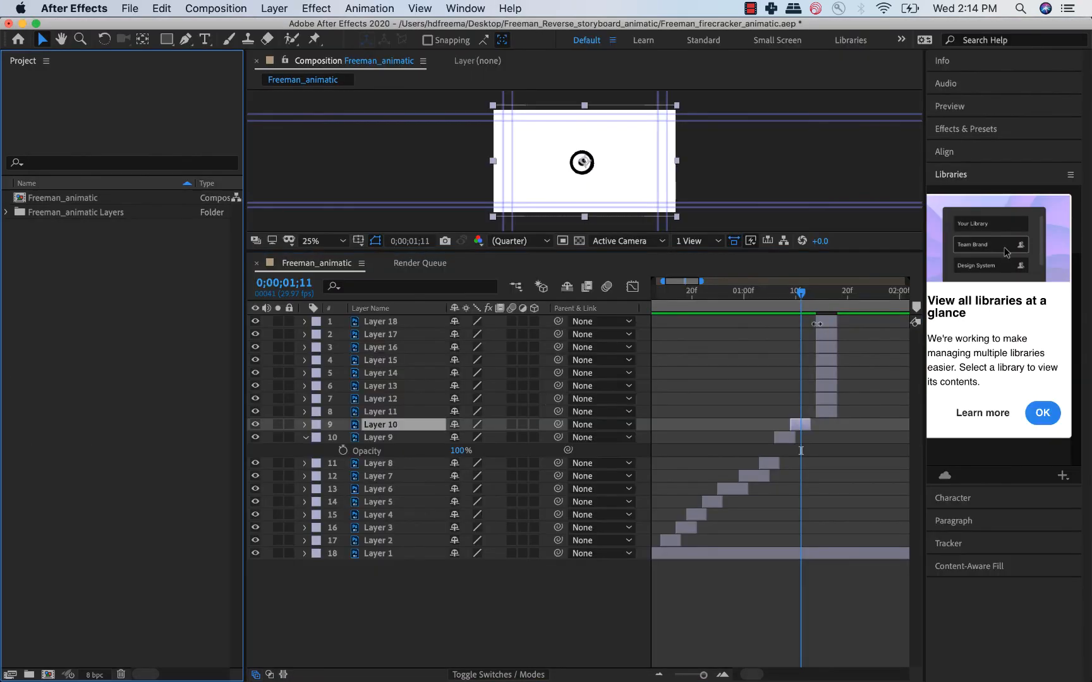
{"action": "left_click_drag", "start_coordinate": [753, 296], "coordinate": [734, 298]}
{"action": "key", "text": "space"}
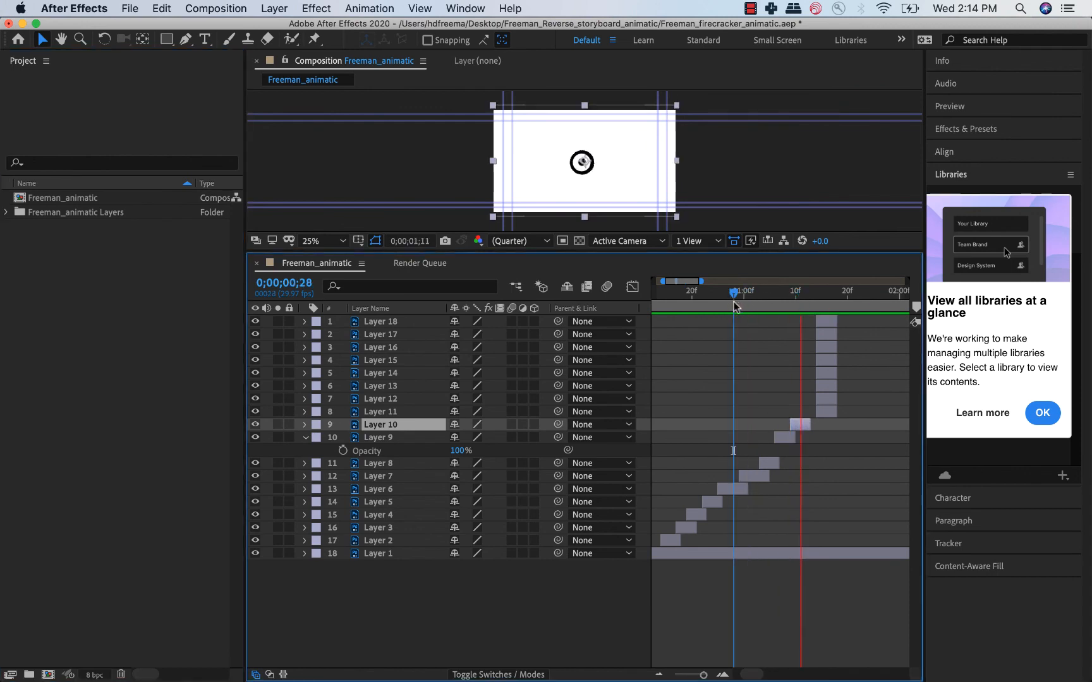
{"action": "key", "text": "space"}
{"action": "left_click", "coordinate": [718, 299]}
{"action": "key", "text": "space"}
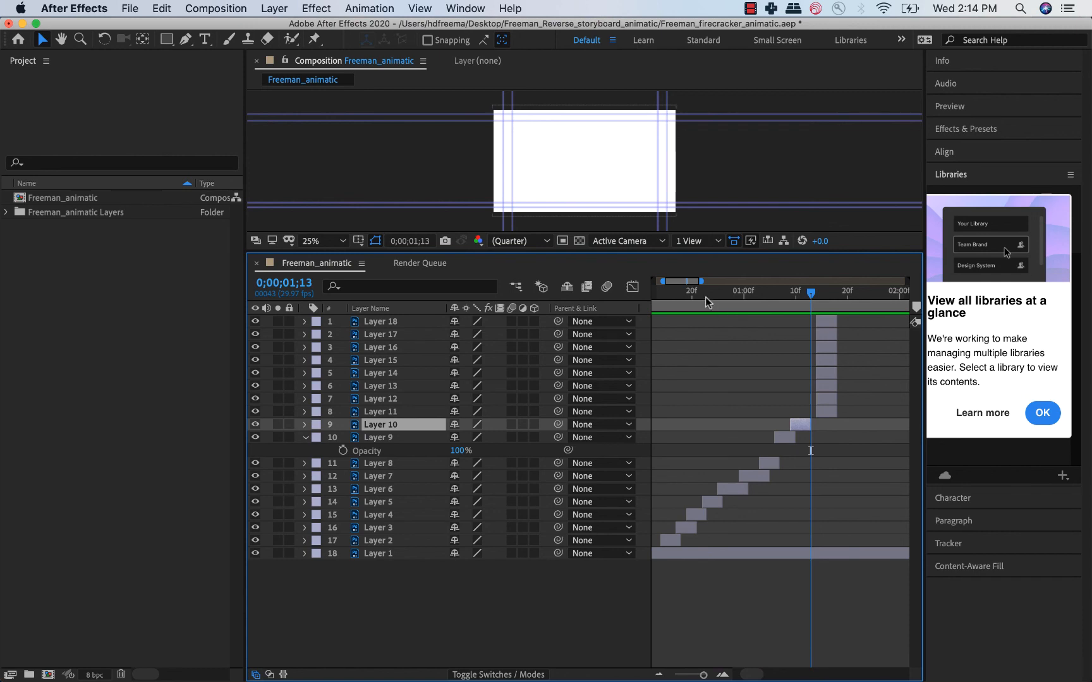
Lengthen Layers 4 to 7 and restagger Layers 5 to 10 from about frame 23 to 1;16, shifting Layers 11 to 18 to about 1;28.
{"action": "left_click_drag", "start_coordinate": [707, 302], "coordinate": [697, 299]}
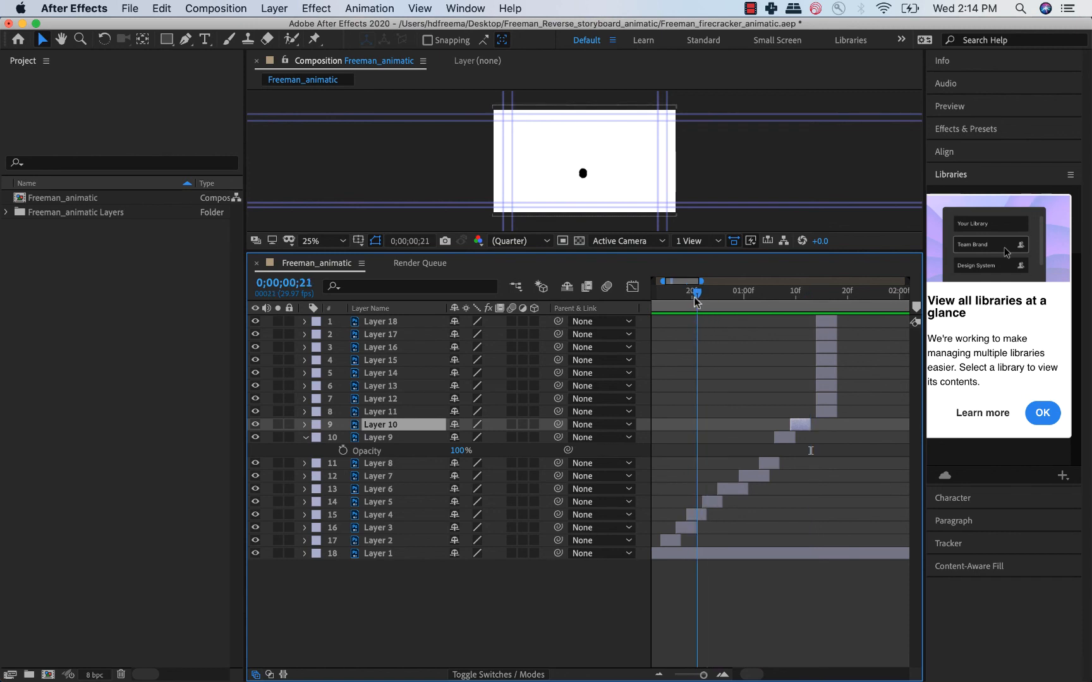
{"action": "left_click_drag", "start_coordinate": [705, 515], "coordinate": [711, 515]}
{"action": "left_click_drag", "start_coordinate": [753, 476], "coordinate": [823, 439]}
{"action": "left_click", "coordinate": [799, 425]}
{"action": "left_click", "coordinate": [787, 439], "text": "shift"}
{"action": "left_click_drag", "start_coordinate": [826, 411], "coordinate": [899, 411]}
{"action": "left_click", "coordinate": [804, 298]}
Remove the scale keyframes from Layer 9 and keep its scale at 100%.
{"action": "left_click", "coordinate": [821, 437]}
{"action": "key", "text": "s"}
{"action": "left_click", "coordinate": [343, 451]}
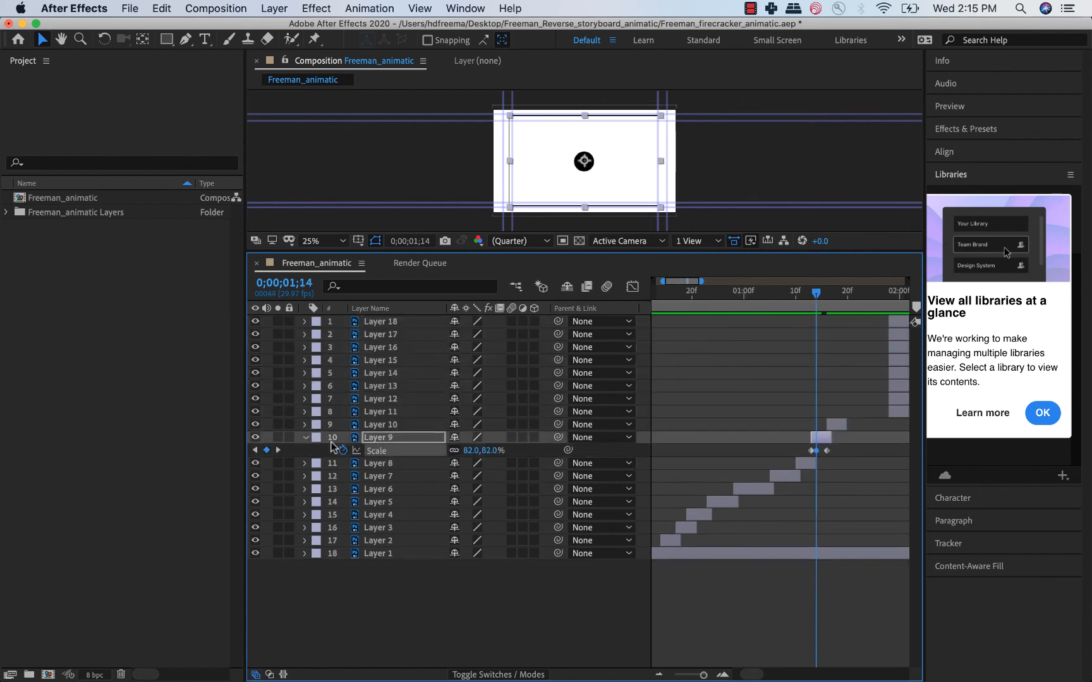
{"action": "left_click", "coordinate": [343, 450]}
Extend Layer 8 to about 1;16 and stagger Layers 11 to 18 with slight overlaps, starting Layer 11 at about 1;19 and Layer 16 at about 2;00.
{"action": "left_click_drag", "start_coordinate": [815, 463], "coordinate": [825, 463]}
{"action": "left_click_drag", "start_coordinate": [899, 412], "coordinate": [867, 399]}
{"action": "left_click_drag", "start_coordinate": [839, 373], "coordinate": [828, 370]}
{"action": "left_click_drag", "start_coordinate": [837, 321], "coordinate": [863, 321]}
{"action": "left_click_drag", "start_coordinate": [838, 334], "coordinate": [859, 335]}
{"action": "left_click_drag", "start_coordinate": [838, 347], "coordinate": [848, 348]}
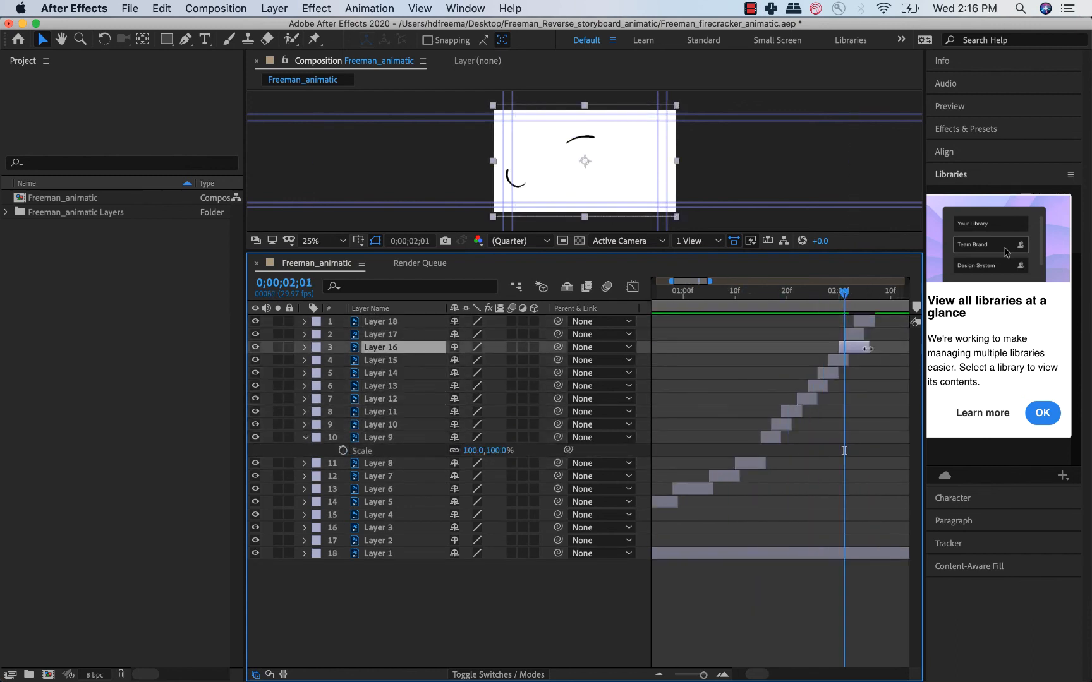
Scrub through the restaggered sequence from the start to about 1;17 to review the layer timing.
{"action": "key", "text": "Home"}
{"action": "left_click_drag", "start_coordinate": [703, 674], "coordinate": [680, 675]}
{"action": "left_click_drag", "start_coordinate": [657, 294], "coordinate": [691, 294]}
{"action": "left_click_drag", "start_coordinate": [679, 675], "coordinate": [705, 675]}
{"action": "left_click_drag", "start_coordinate": [781, 302], "coordinate": [708, 304]}
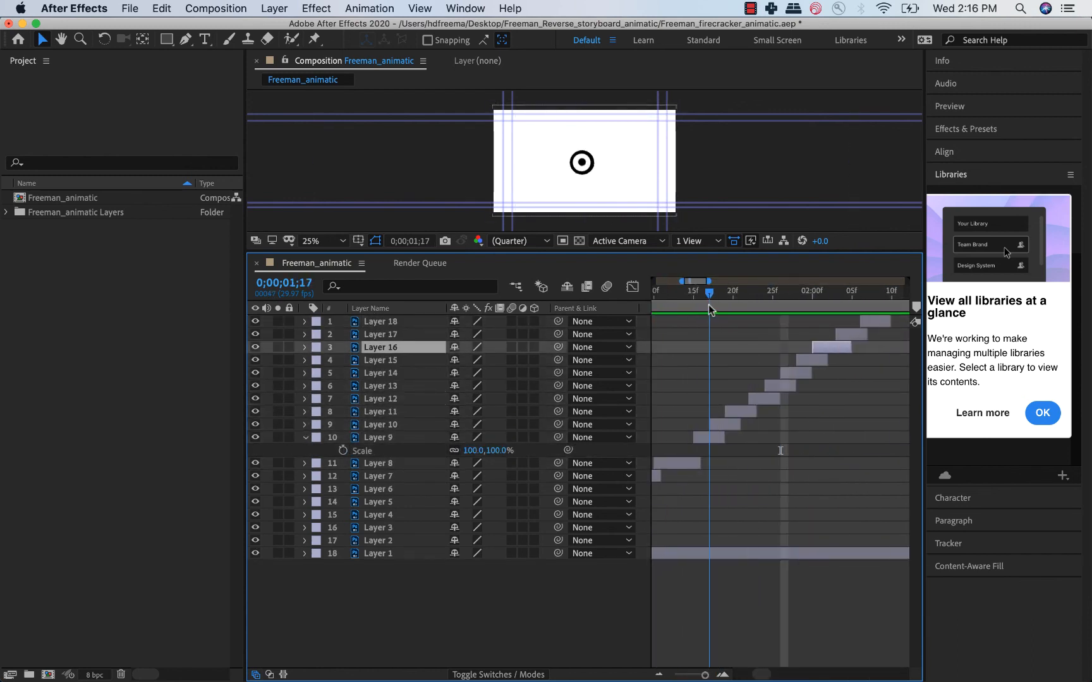
Move Layers 10 to 16 earlier, starting Layer 10 at about 1;16 and staggering Layers 11 to 16 one frame apart from about 1;18 to 1;23.
{"action": "left_click_drag", "start_coordinate": [724, 429], "coordinate": [750, 386]}
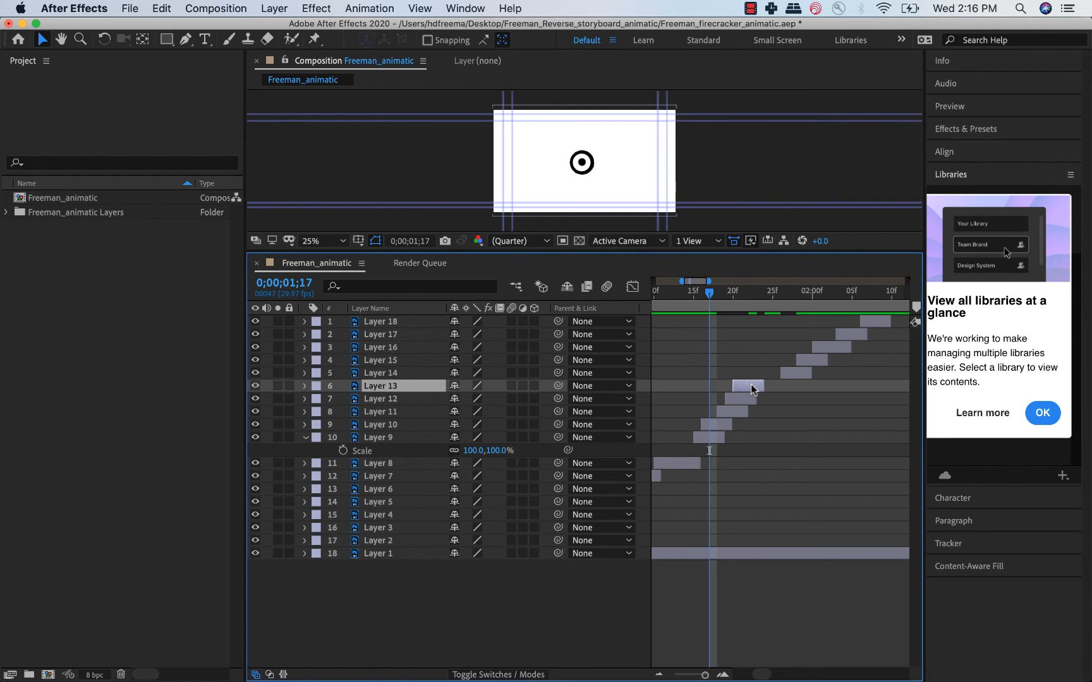
{"action": "left_click_drag", "start_coordinate": [709, 293], "coordinate": [743, 296]}
{"action": "left_click_drag", "start_coordinate": [802, 372], "coordinate": [764, 372]}
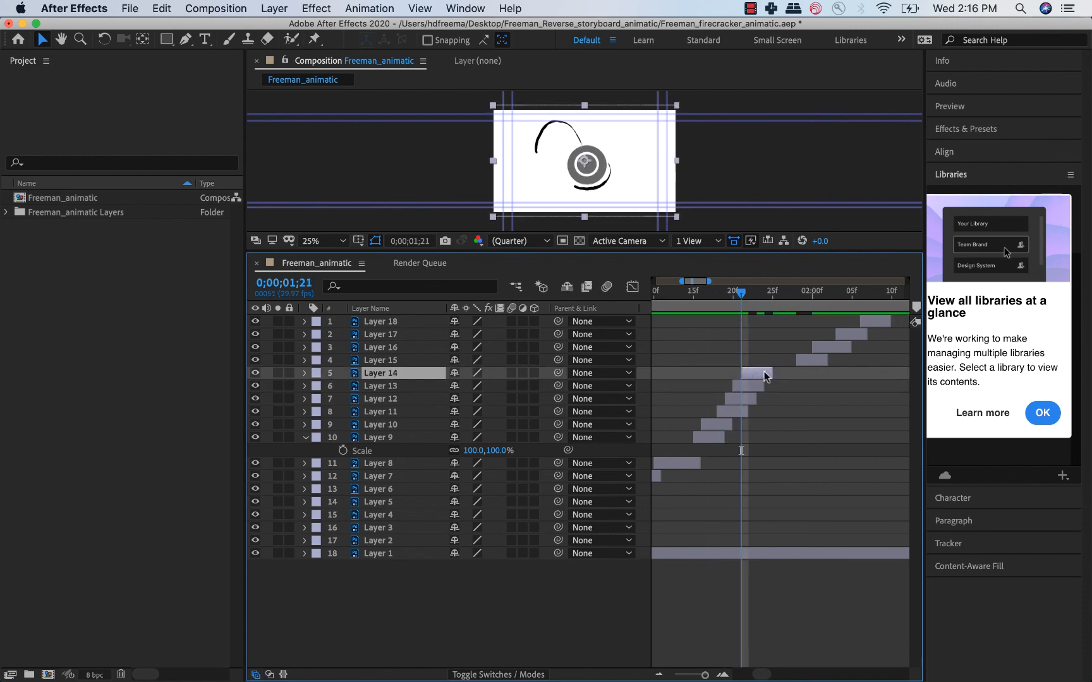
{"action": "left_click_drag", "start_coordinate": [747, 294], "coordinate": [754, 292]}
{"action": "left_click_drag", "start_coordinate": [816, 363], "coordinate": [769, 363]}
{"action": "left_click_drag", "start_coordinate": [834, 347], "coordinate": [782, 348]}
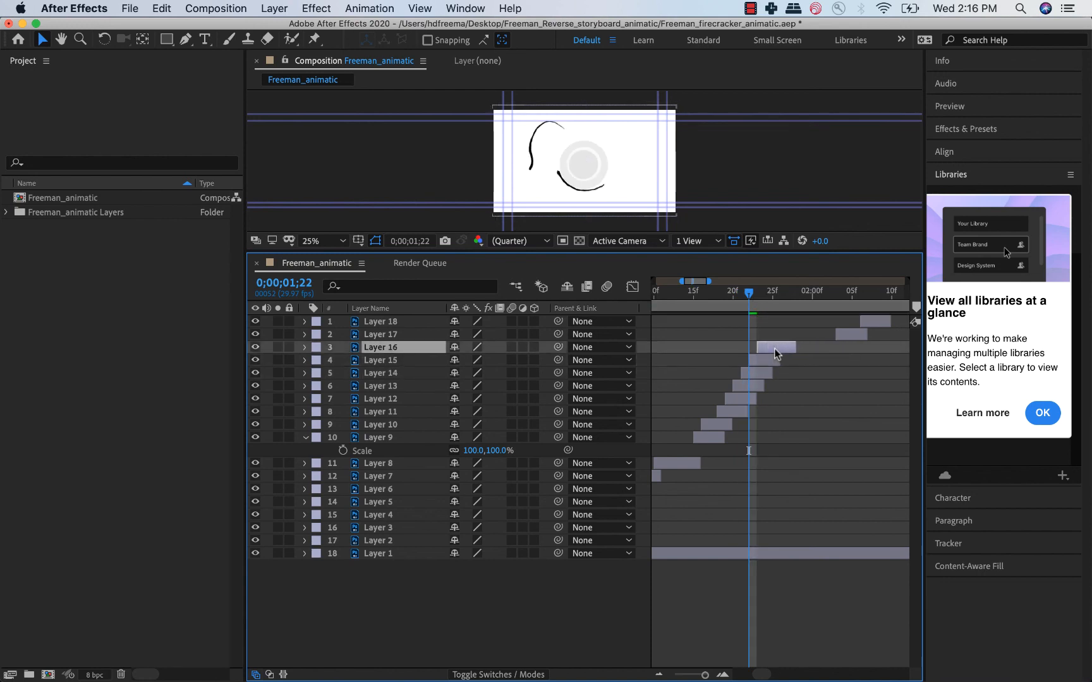
Move Layers 17 and 18 earlier to follow Layer 16, starting them at about 1;25 and 1;28.
{"action": "left_click_drag", "start_coordinate": [750, 302], "coordinate": [773, 294]}
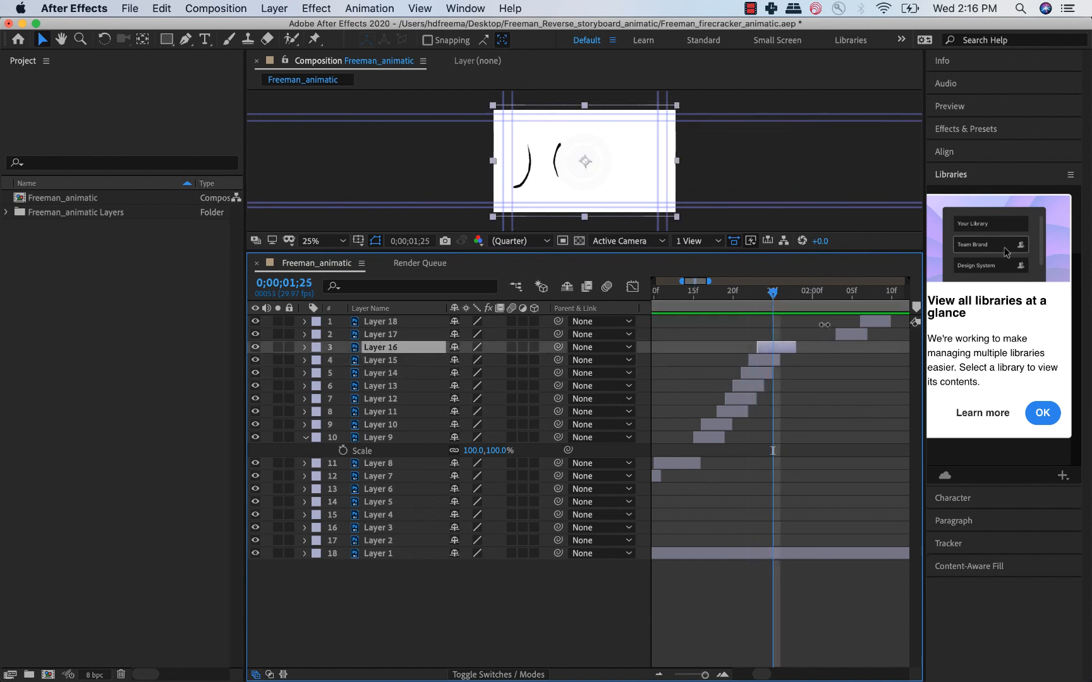
{"action": "left_click", "coordinate": [847, 339]}
{"action": "left_click_drag", "start_coordinate": [847, 339], "coordinate": [785, 341]}
{"action": "left_click_drag", "start_coordinate": [868, 322], "coordinate": [807, 328]}
{"action": "scroll", "coordinate": [727, 423], "scroll_direction": "down", "scroll_amount": 5}
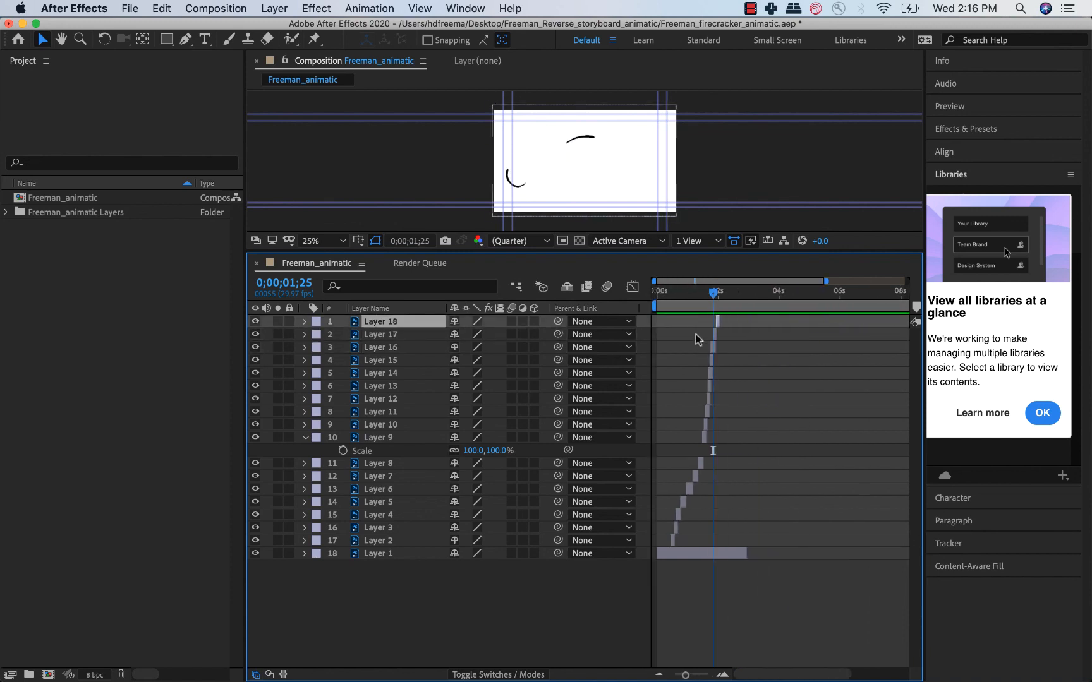
Preview the tightened layer sequence up to 2;00 and shorten the work area to end slightly past Layer 1's end, at about 3.4 seconds.
{"action": "left_click", "coordinate": [693, 295]}
{"action": "key", "text": "space"}
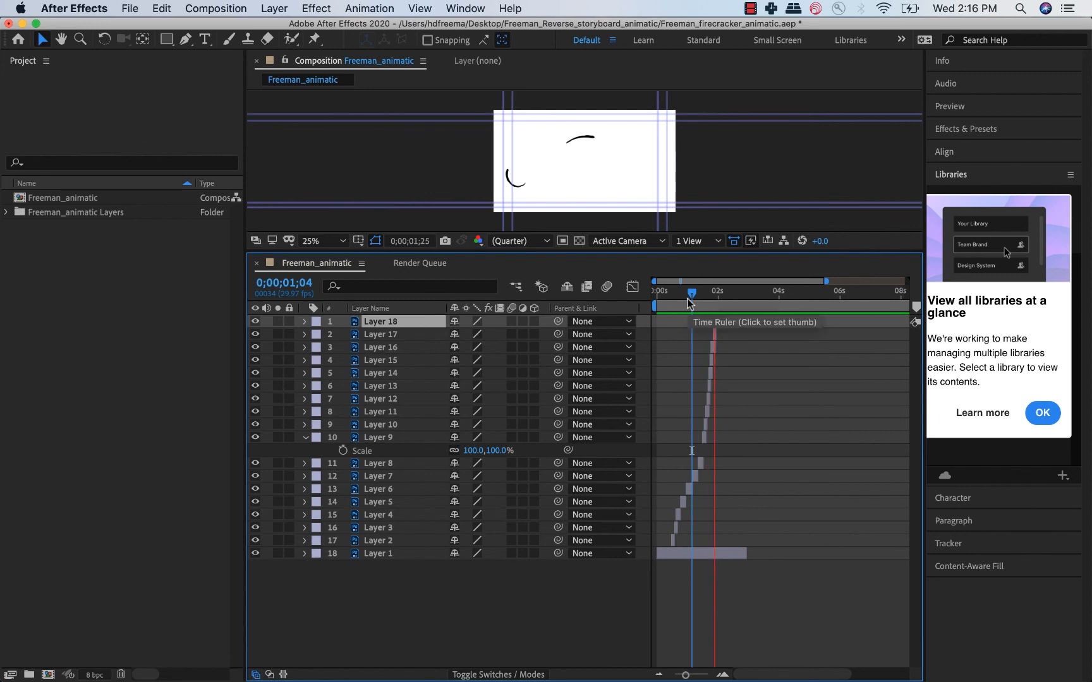
{"action": "mouse_move", "coordinate": [691, 297]}
{"action": "left_mouse_down"}
{"action": "mouse_move", "coordinate": [720, 294]}
{"action": "mouse_move", "coordinate": [695, 295]}
{"action": "mouse_move", "coordinate": [718, 309]}
{"action": "mouse_move", "coordinate": [672, 314]}
{"action": "mouse_move", "coordinate": [722, 299]}
{"action": "left_mouse_up"}
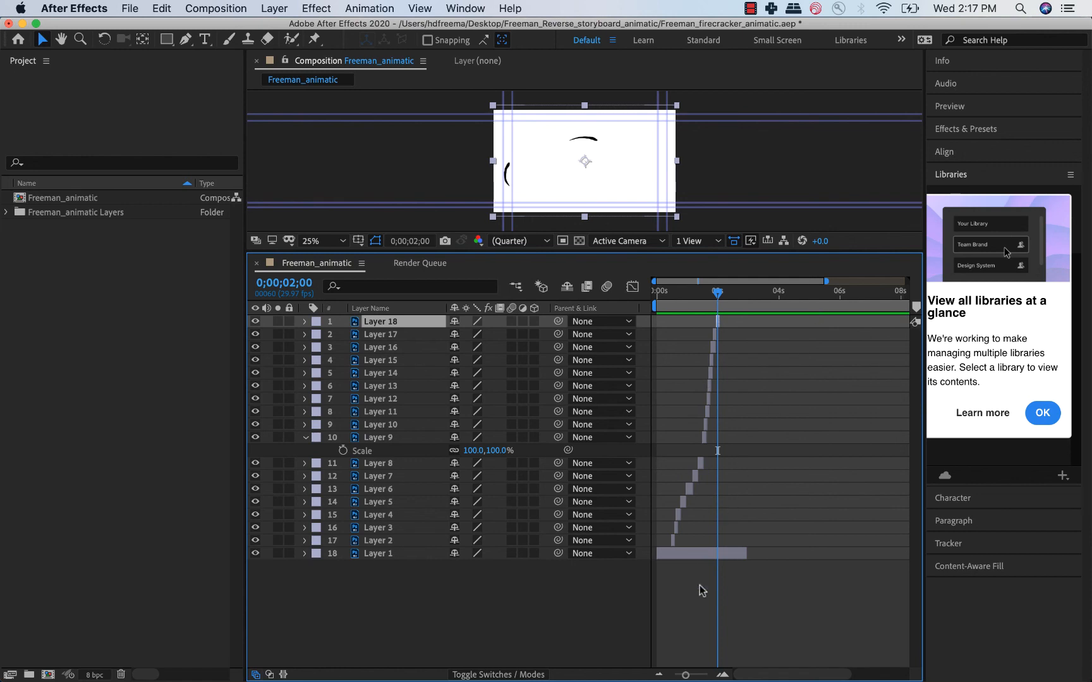
{"action": "left_click_drag", "start_coordinate": [686, 676], "coordinate": [665, 675]}
{"action": "left_click_drag", "start_coordinate": [906, 282], "coordinate": [725, 282]}
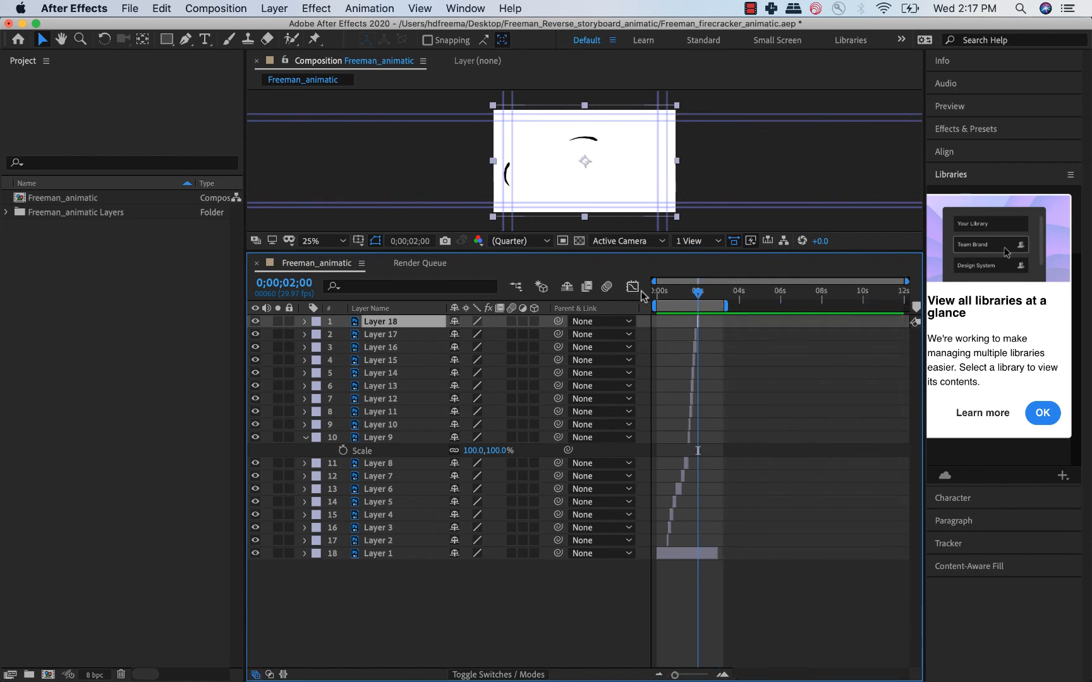